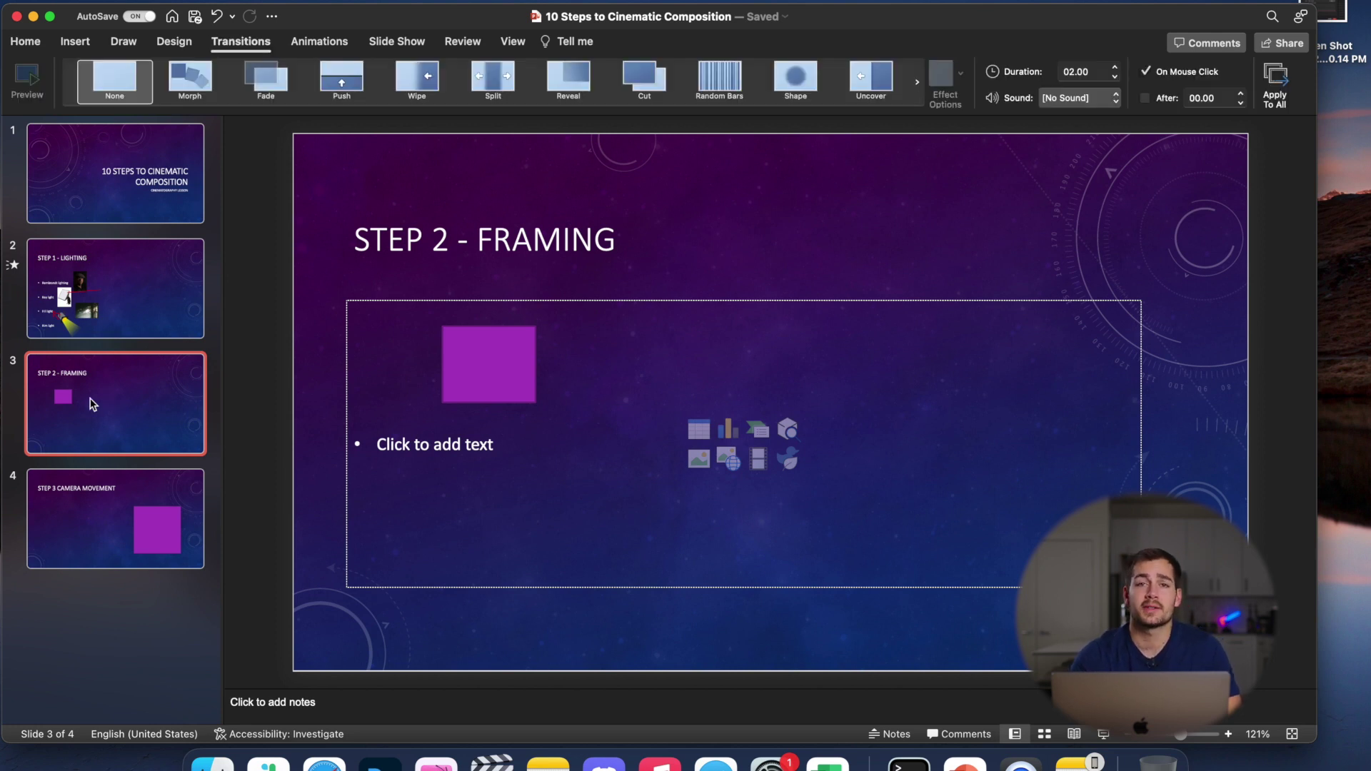
Duplicate the framing slide as slide 4 and give it a Morph transition
right_click(136, 422)
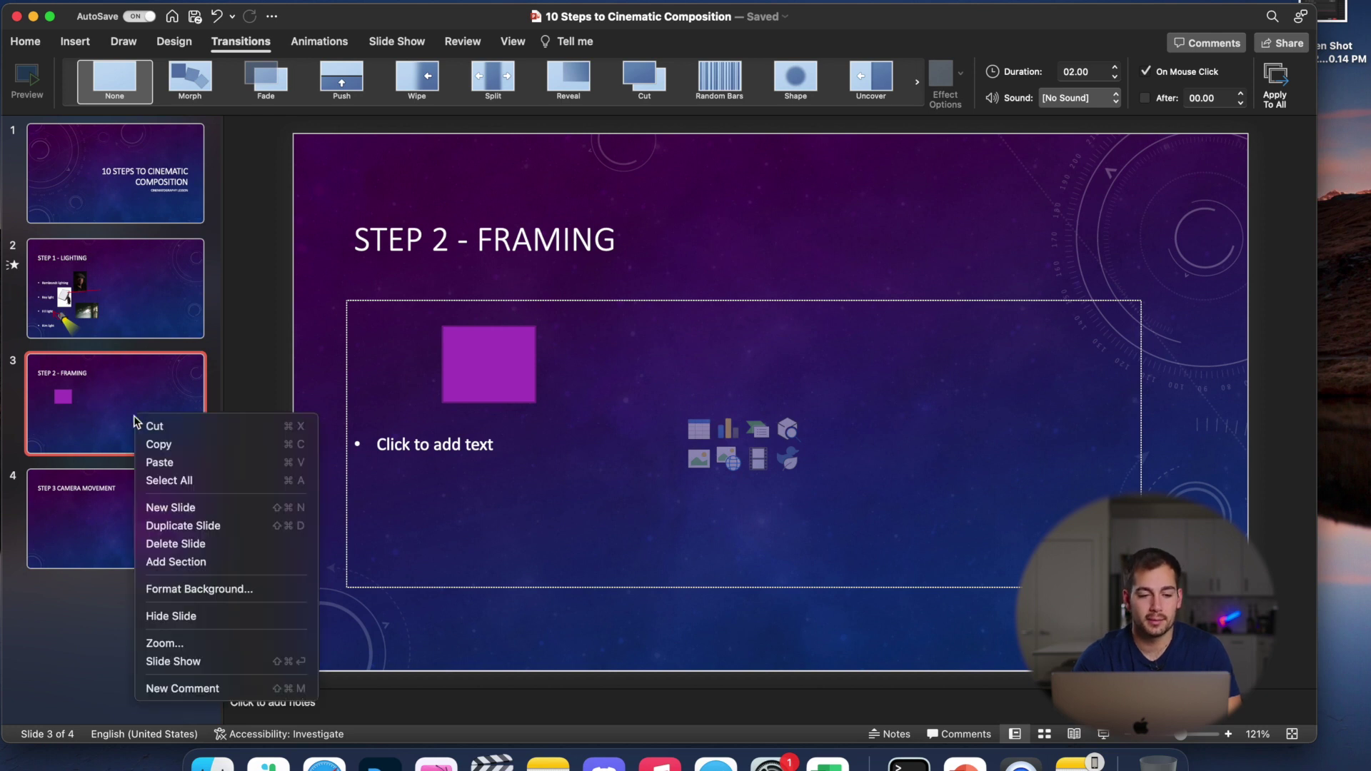
left_click(199, 530)
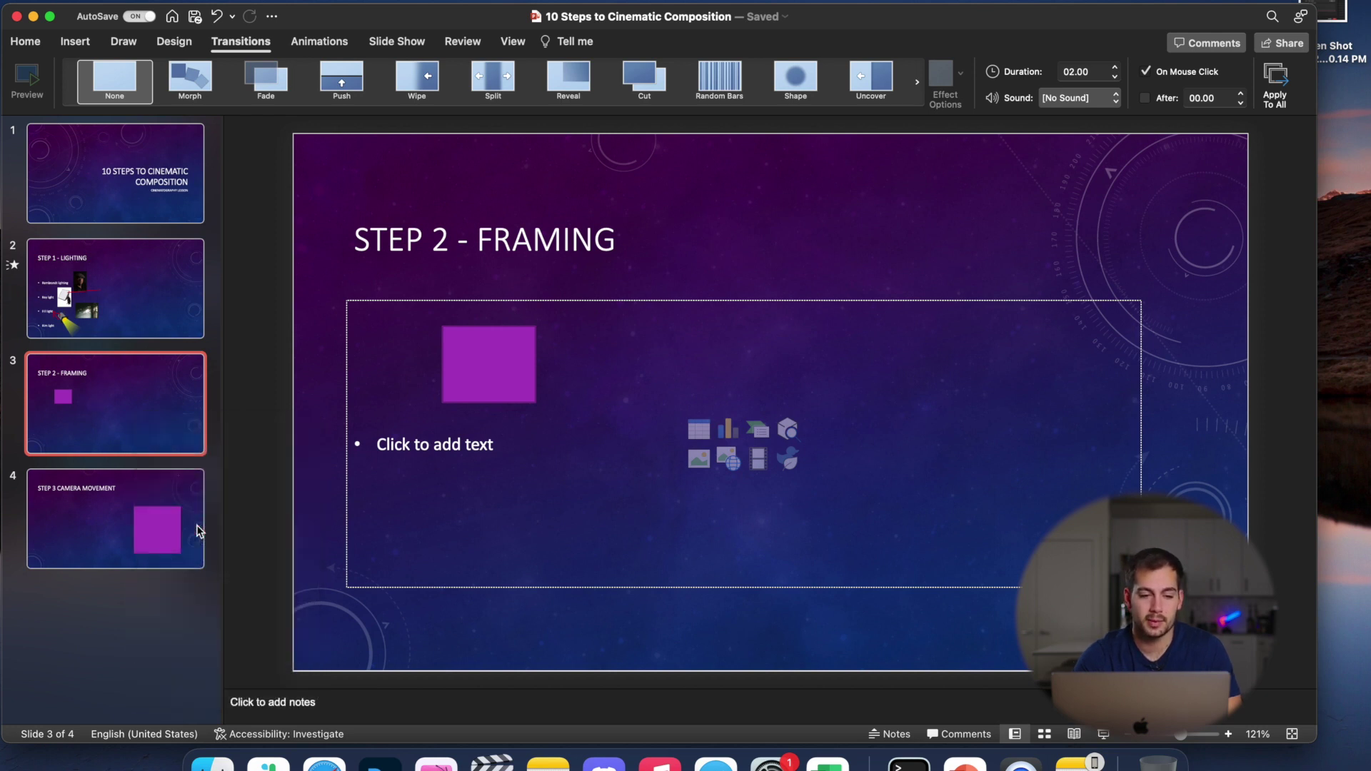
left_click(199, 81)
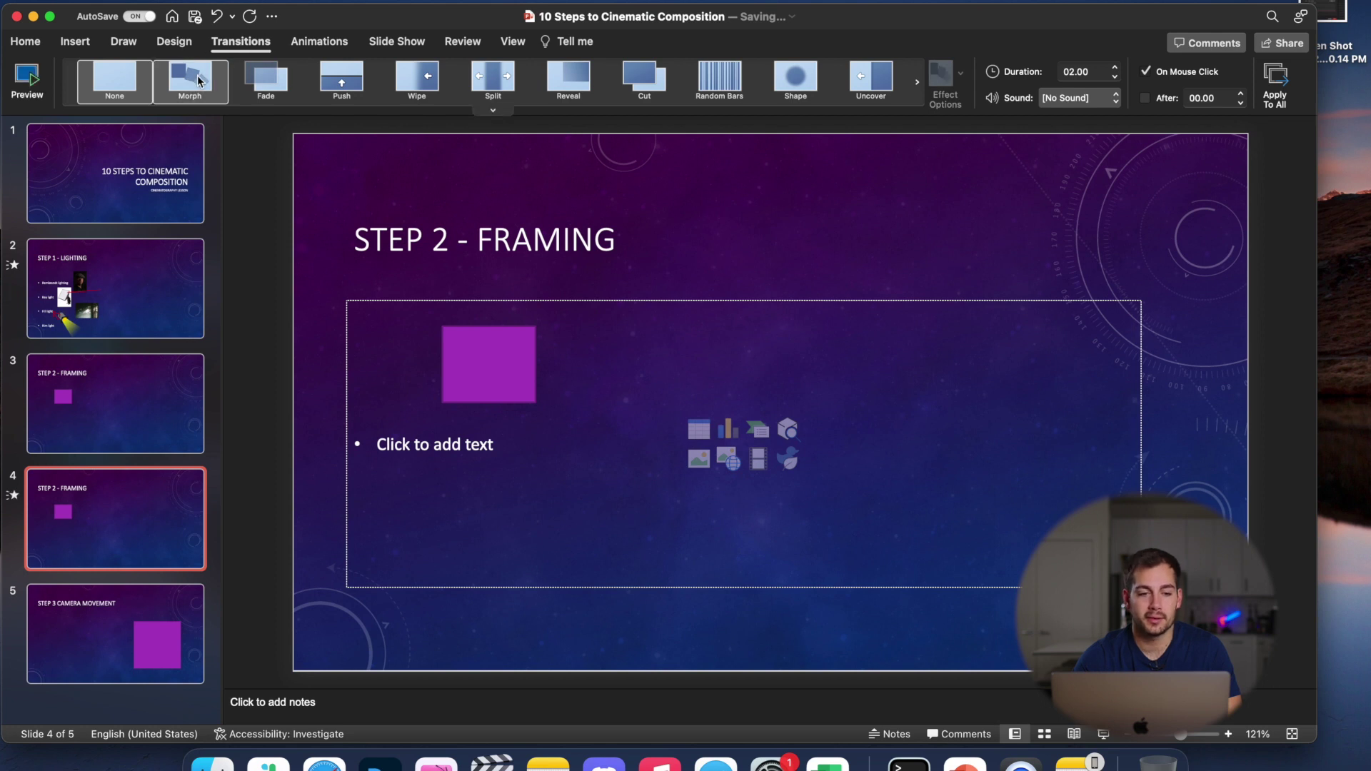
Move slide 4's purple square to the right side and enlarge it
left_click(480, 362)
left_click_drag(481, 361, 667, 245)
left_click(114, 386)
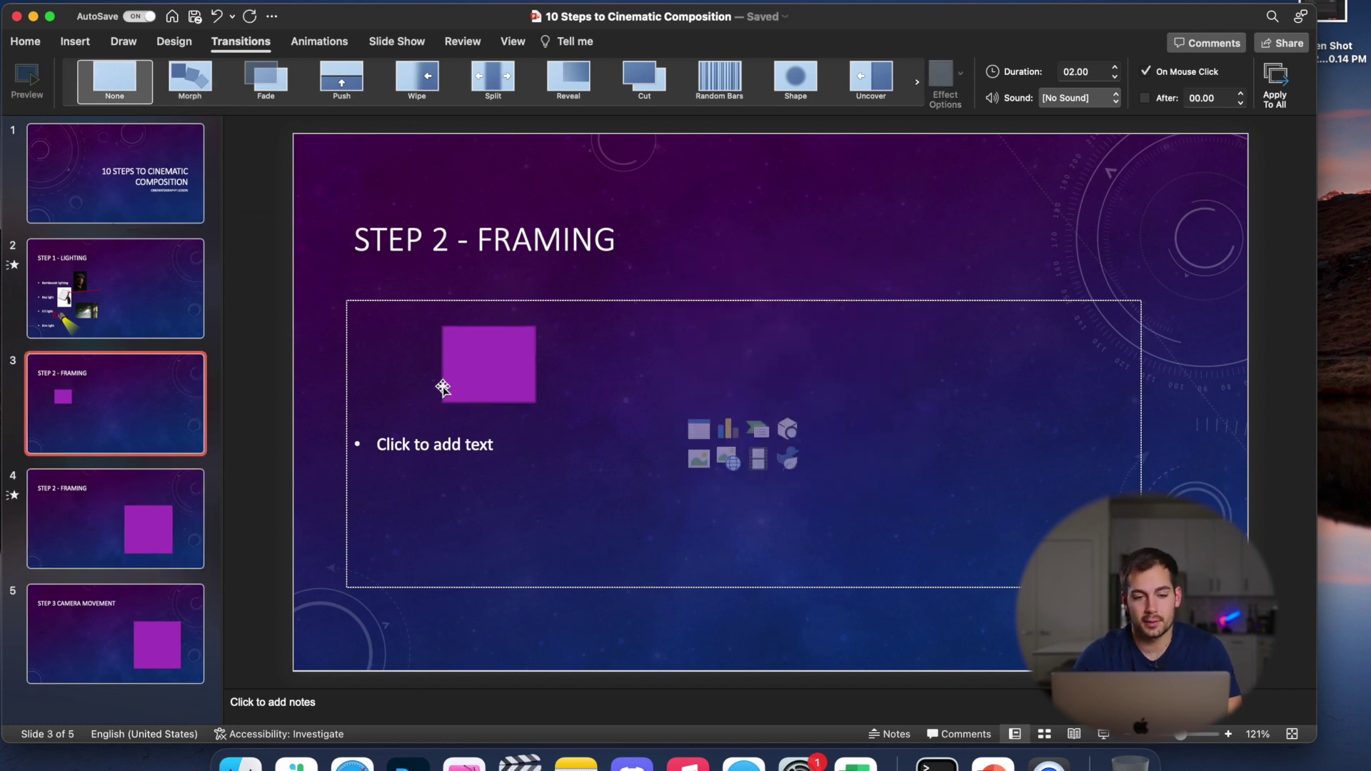
Preview the Morph between slides 3 and 4, then delete slide 5's purple square
left_click(133, 536)
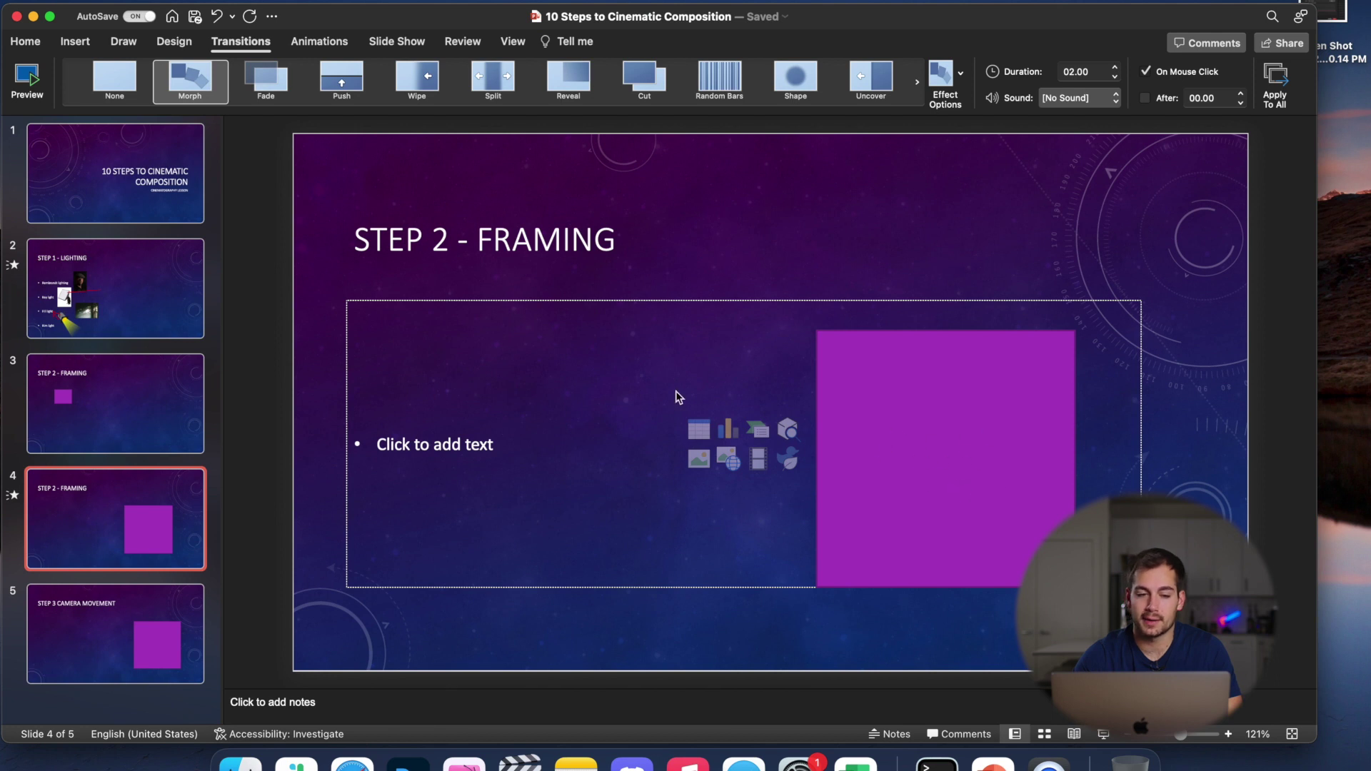
left_click(143, 386)
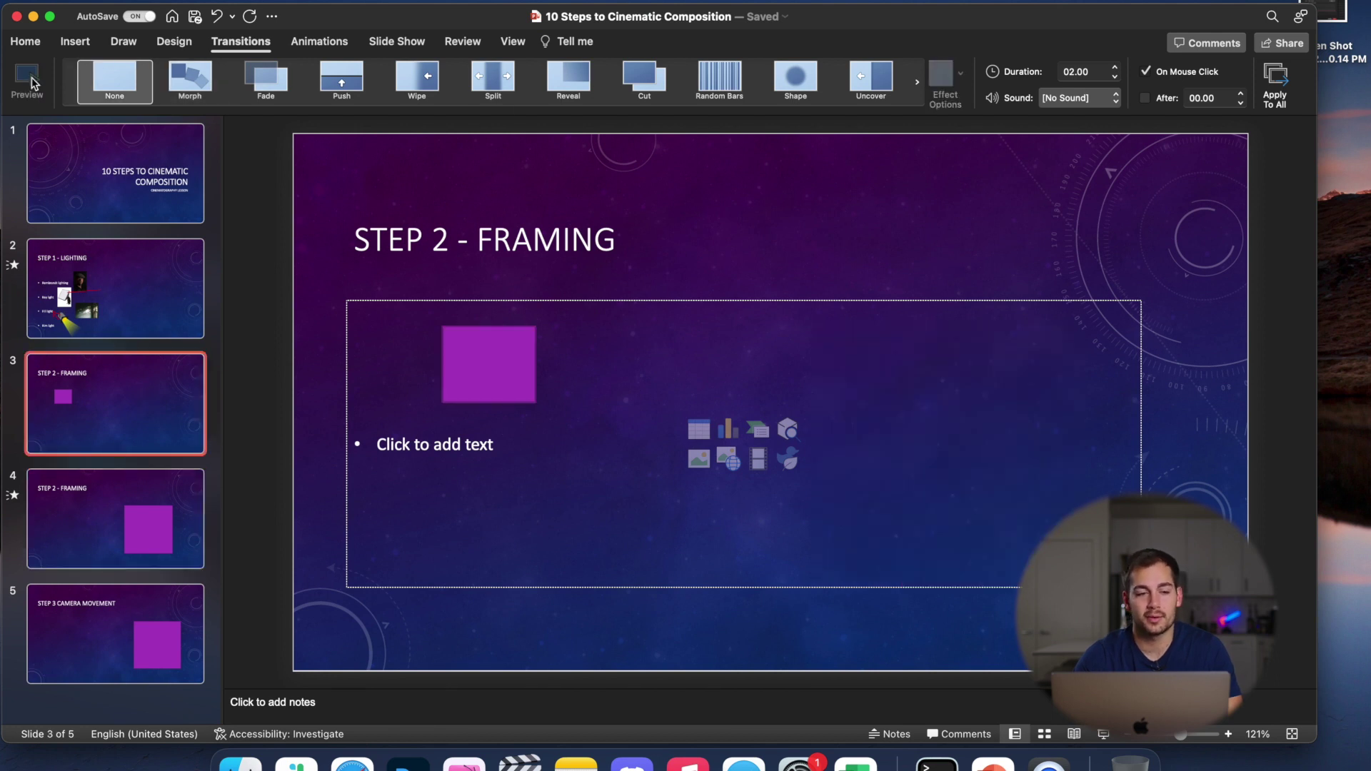
left_click(95, 500)
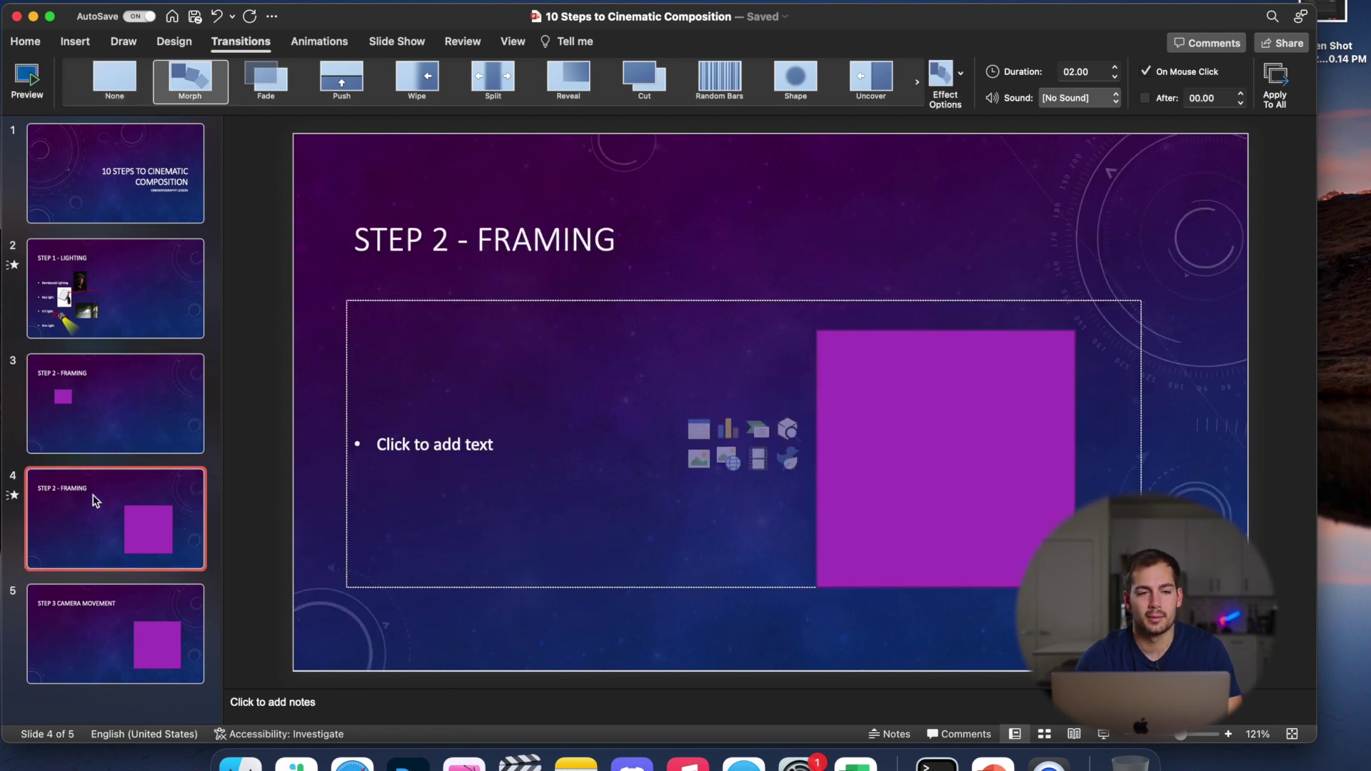
left_click(27, 73)
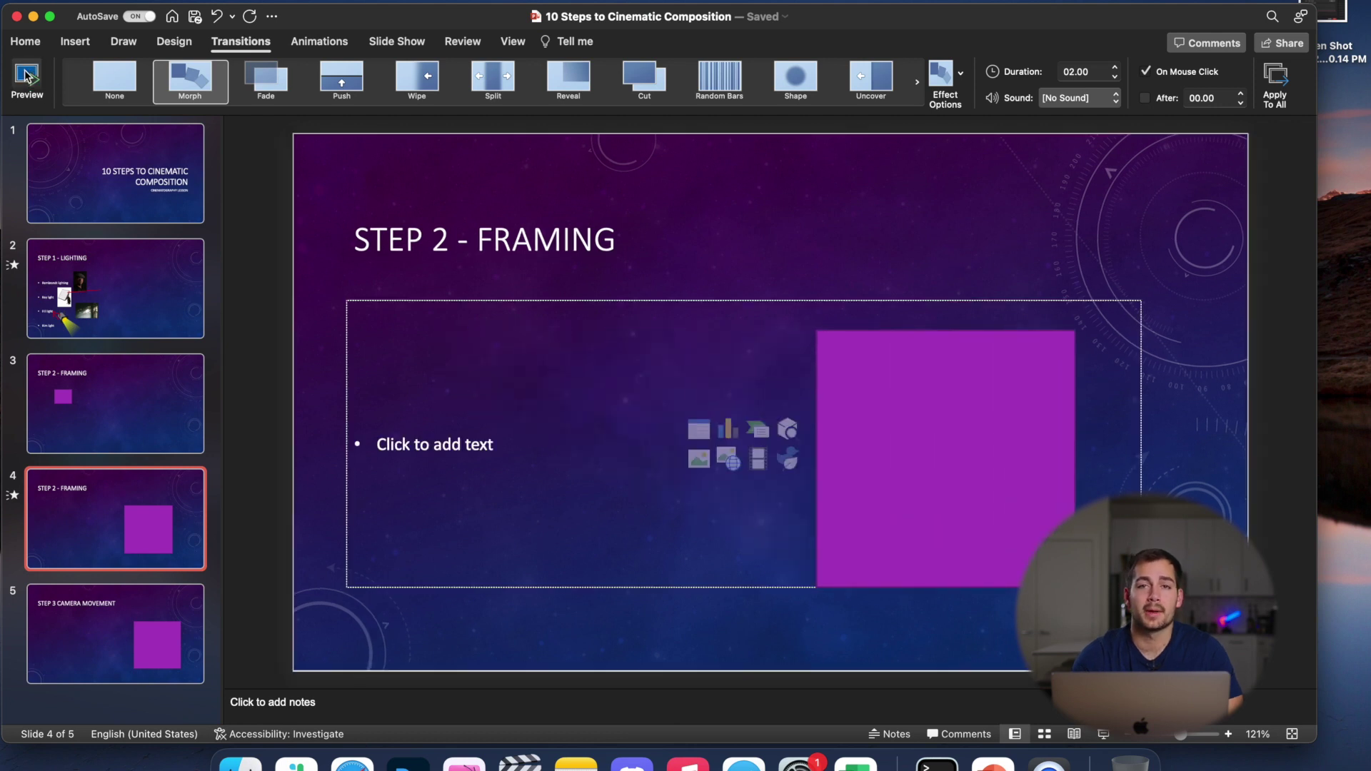
left_click(924, 447)
key("Delete")
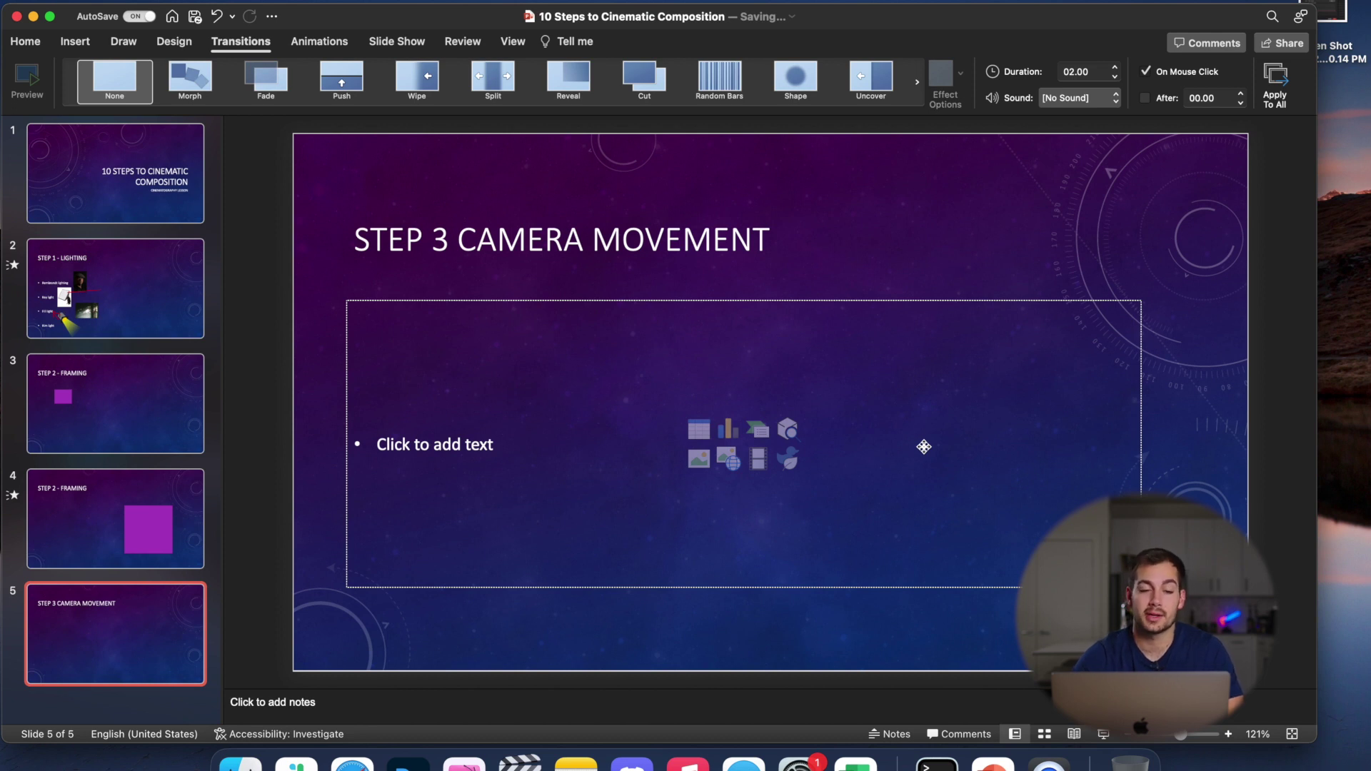
Draw a purple triangle about 3.5 inches wide on slide 5
left_click(75, 42)
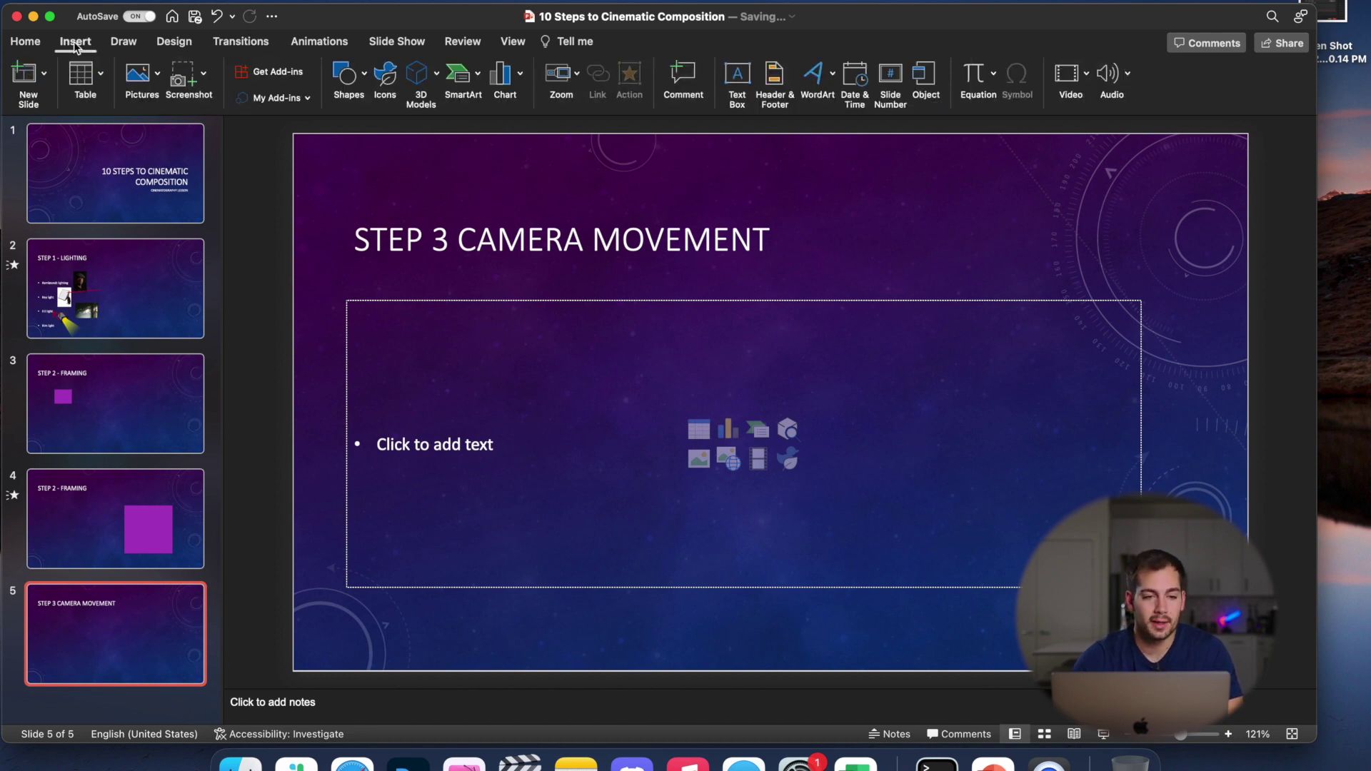
left_click(352, 91)
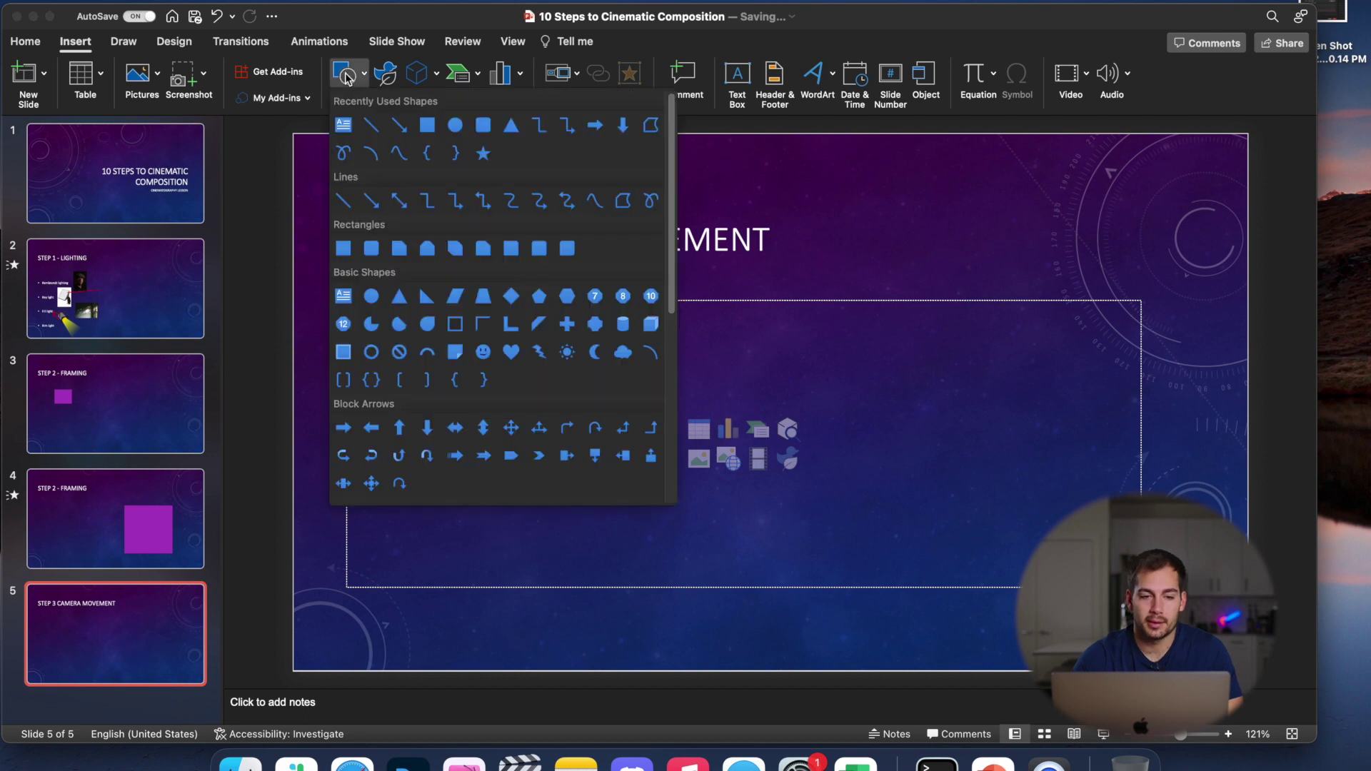
left_click(511, 126)
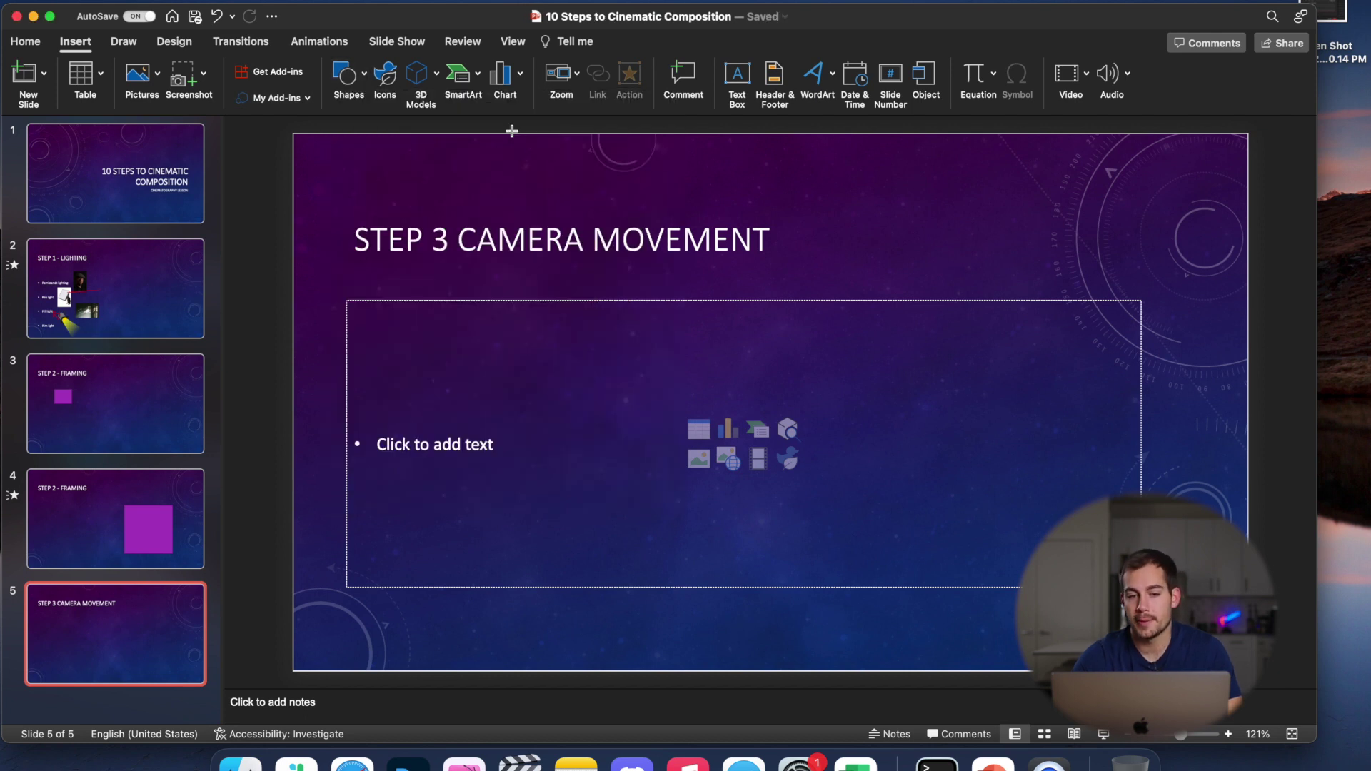
left_click_drag(508, 377, 688, 524)
left_click(346, 73)
left_click(502, 128)
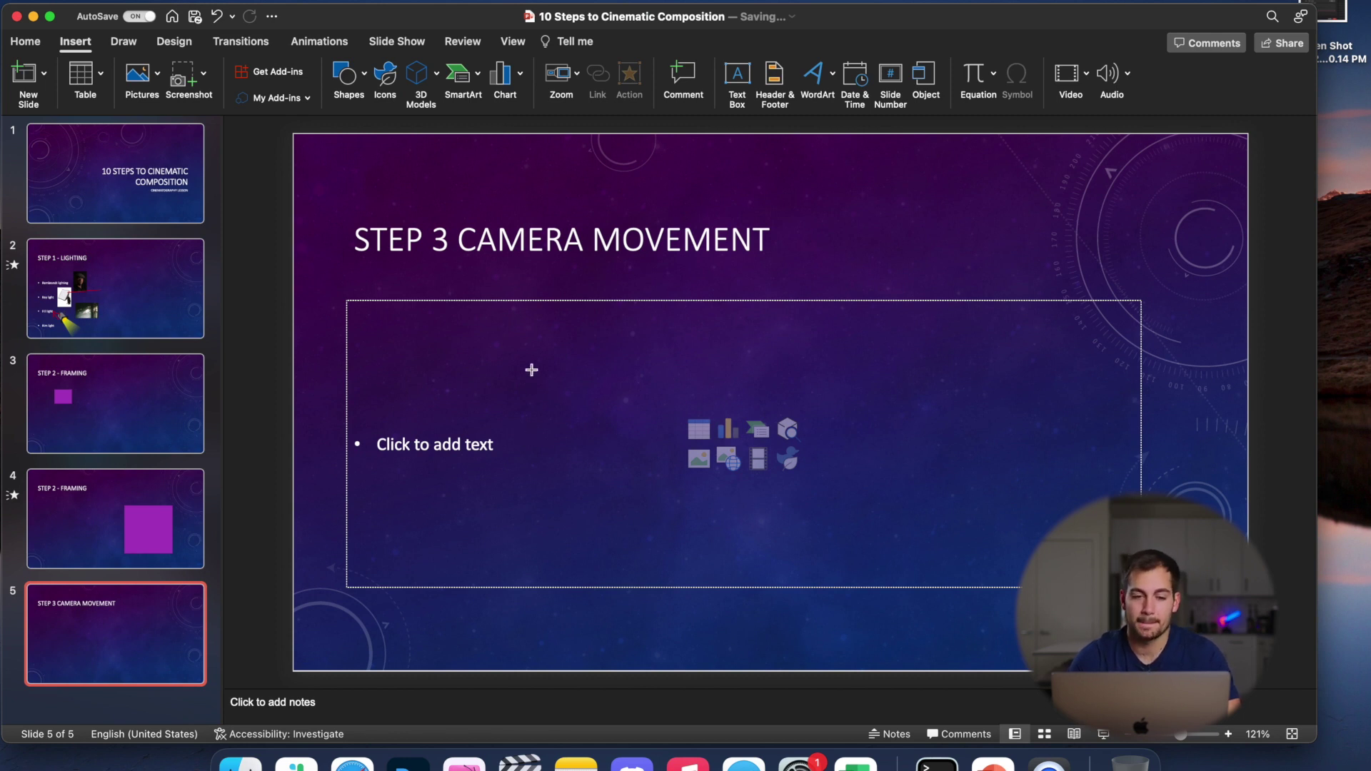
left_click_drag(531, 369, 805, 610)
Move the triangle up-left, rotate it about 40 degrees clockwise, then delete it
left_click_drag(718, 367, 674, 338)
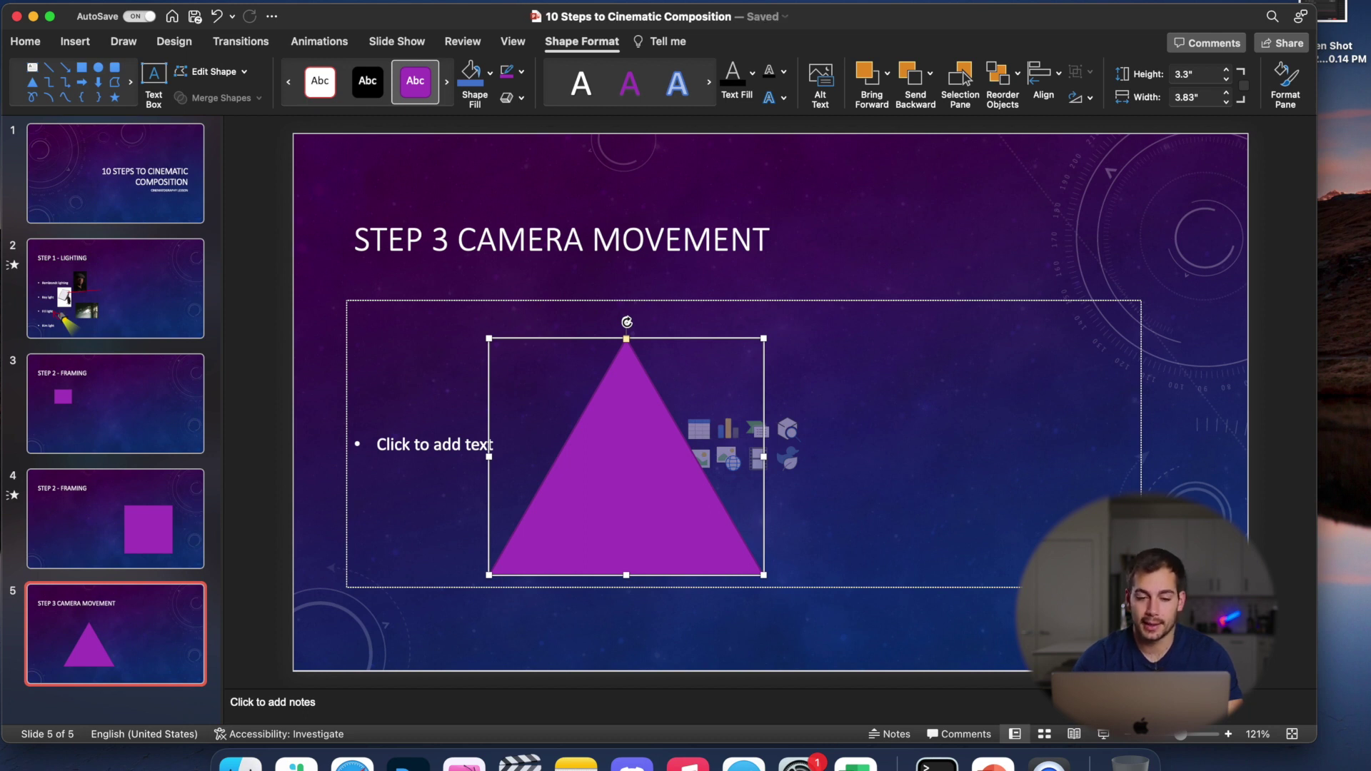
left_click_drag(628, 323, 640, 536)
key("Delete")
Draw a short horizontal line on slide 5, then undo it
left_click(346, 73)
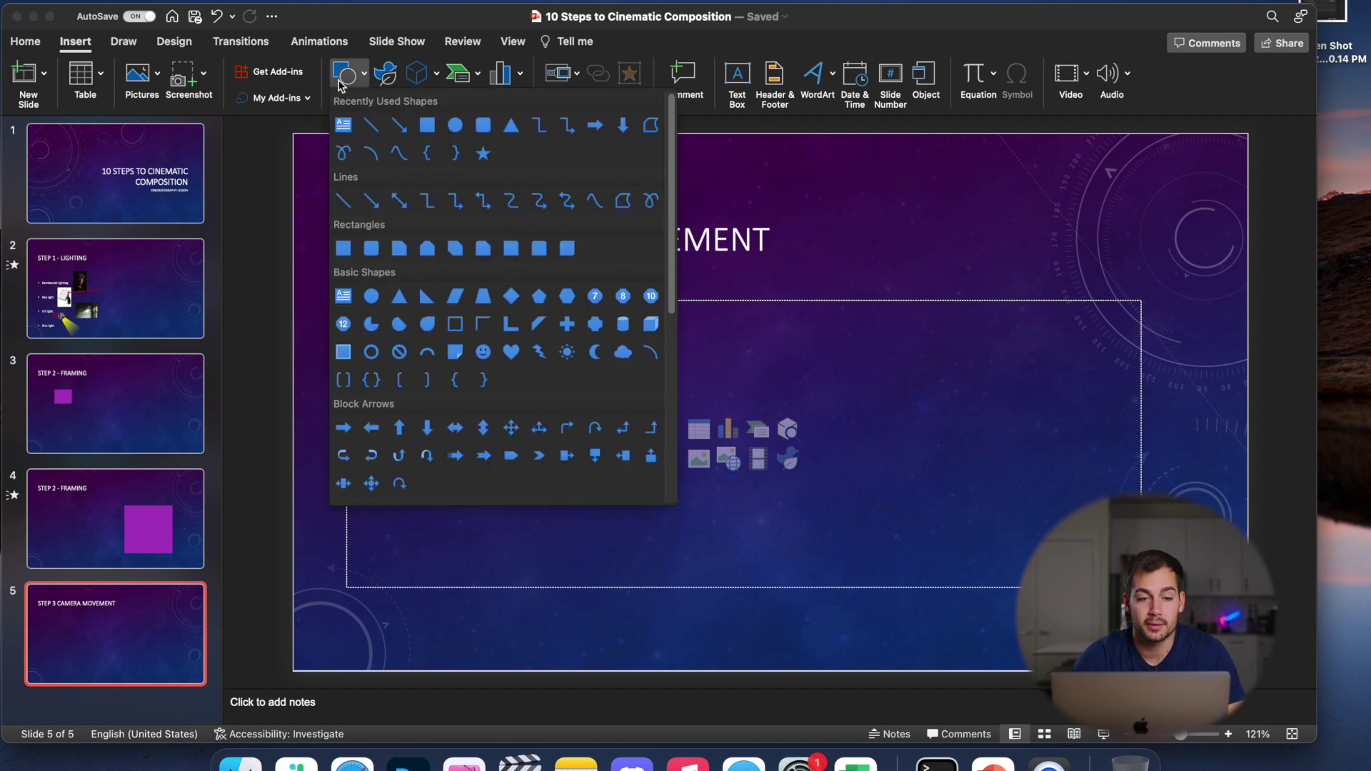
left_click(371, 127)
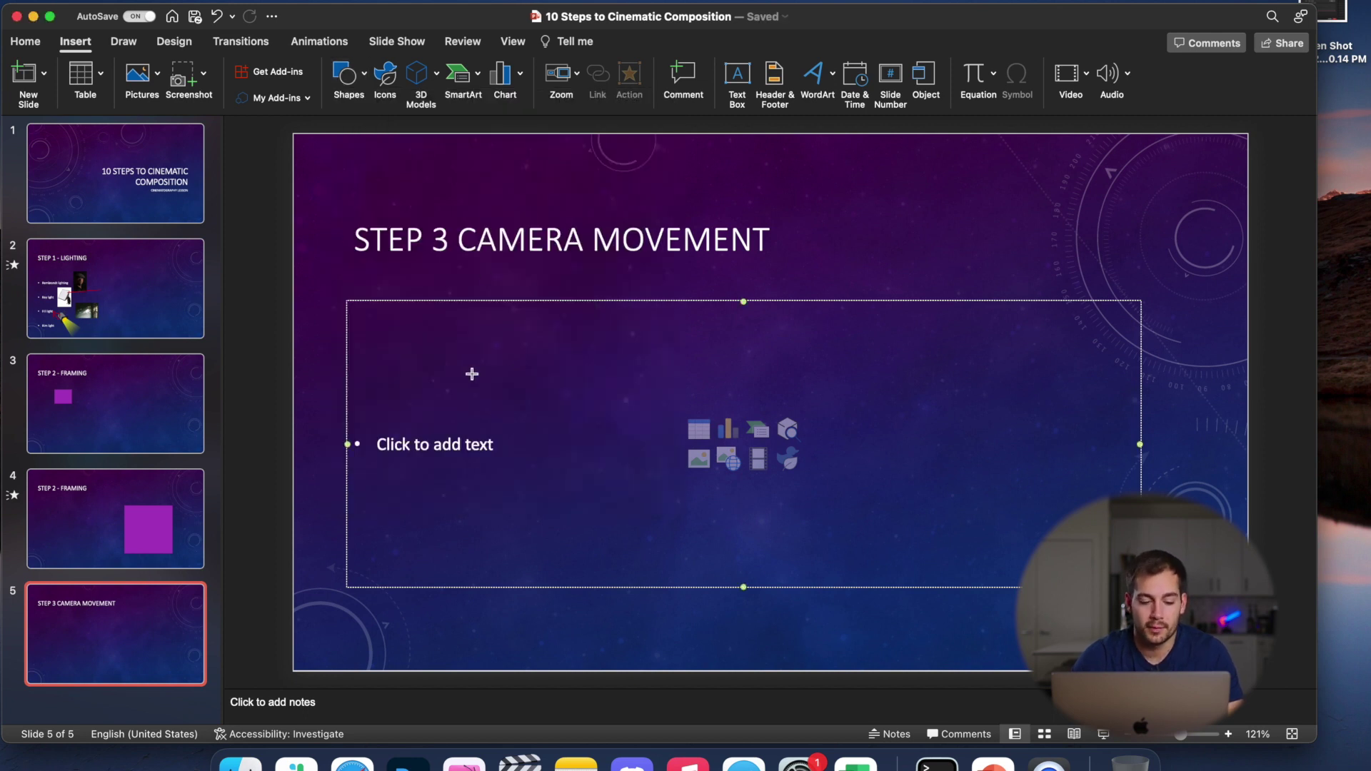
mouse_move(472, 373)
left_mouse_down()
mouse_move(700, 388)
mouse_move(602, 401)
mouse_move(731, 398)
mouse_move(580, 390)
mouse_move(627, 383)
mouse_move(649, 422)
mouse_move(646, 345)
mouse_move(670, 491)
mouse_move(658, 376)
mouse_move(585, 374)
mouse_move(677, 405)
left_mouse_up()
key("super+z")
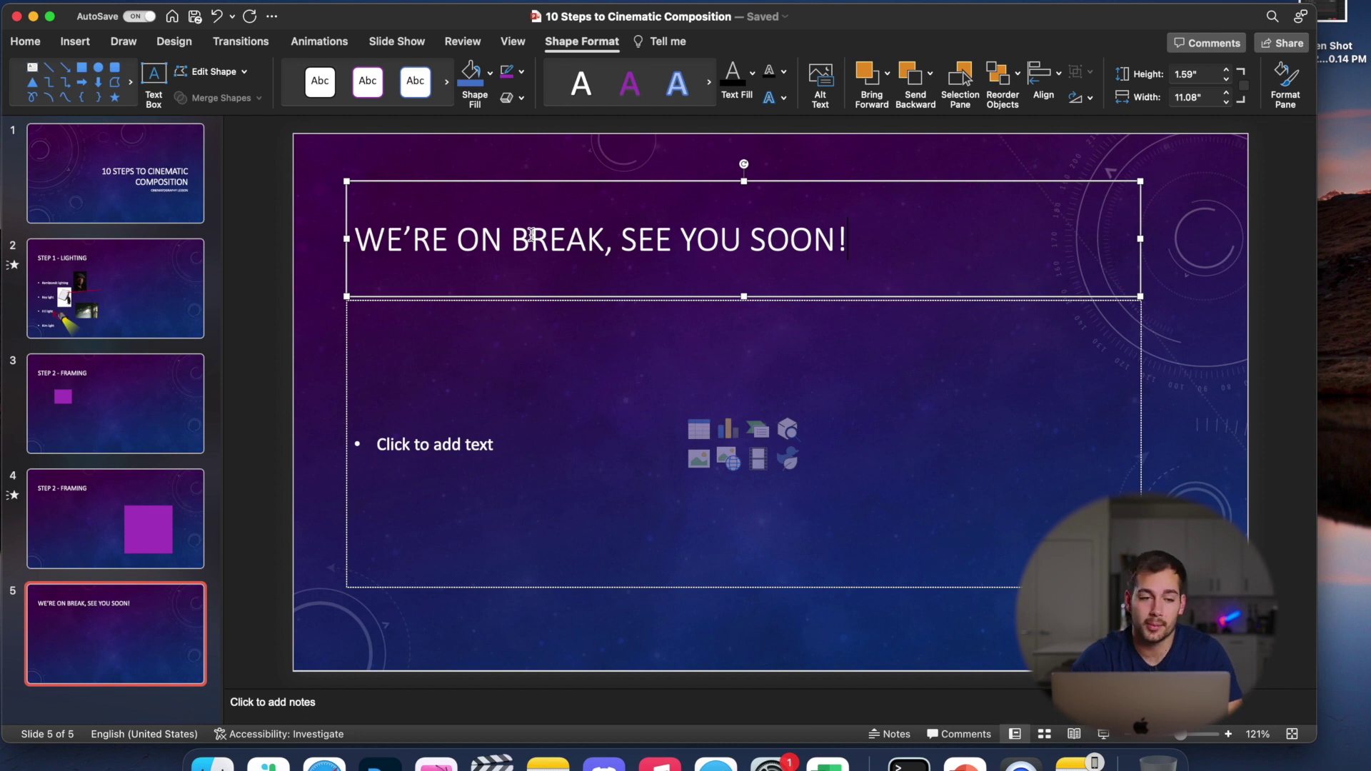
Open the Office Add-ins store from the Insert ribbon
left_click(80, 42)
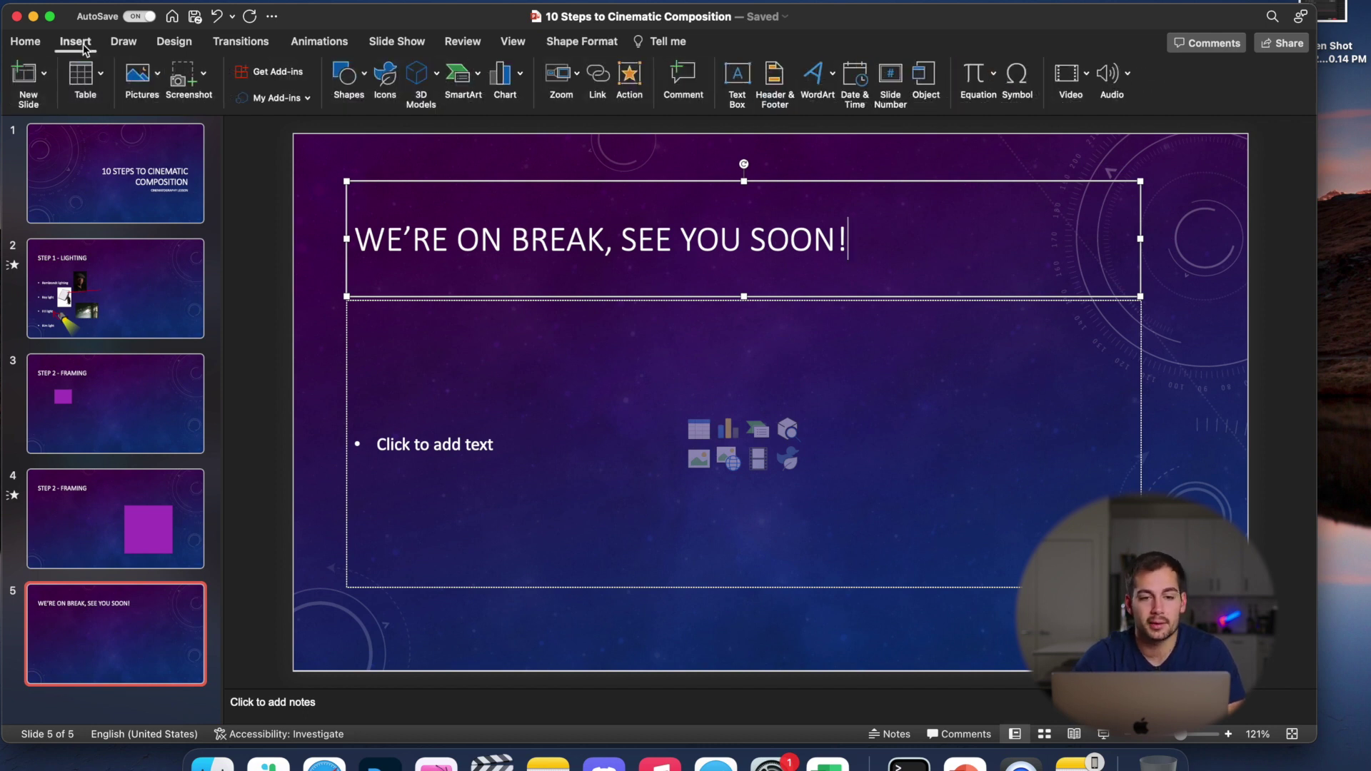
left_click(266, 78)
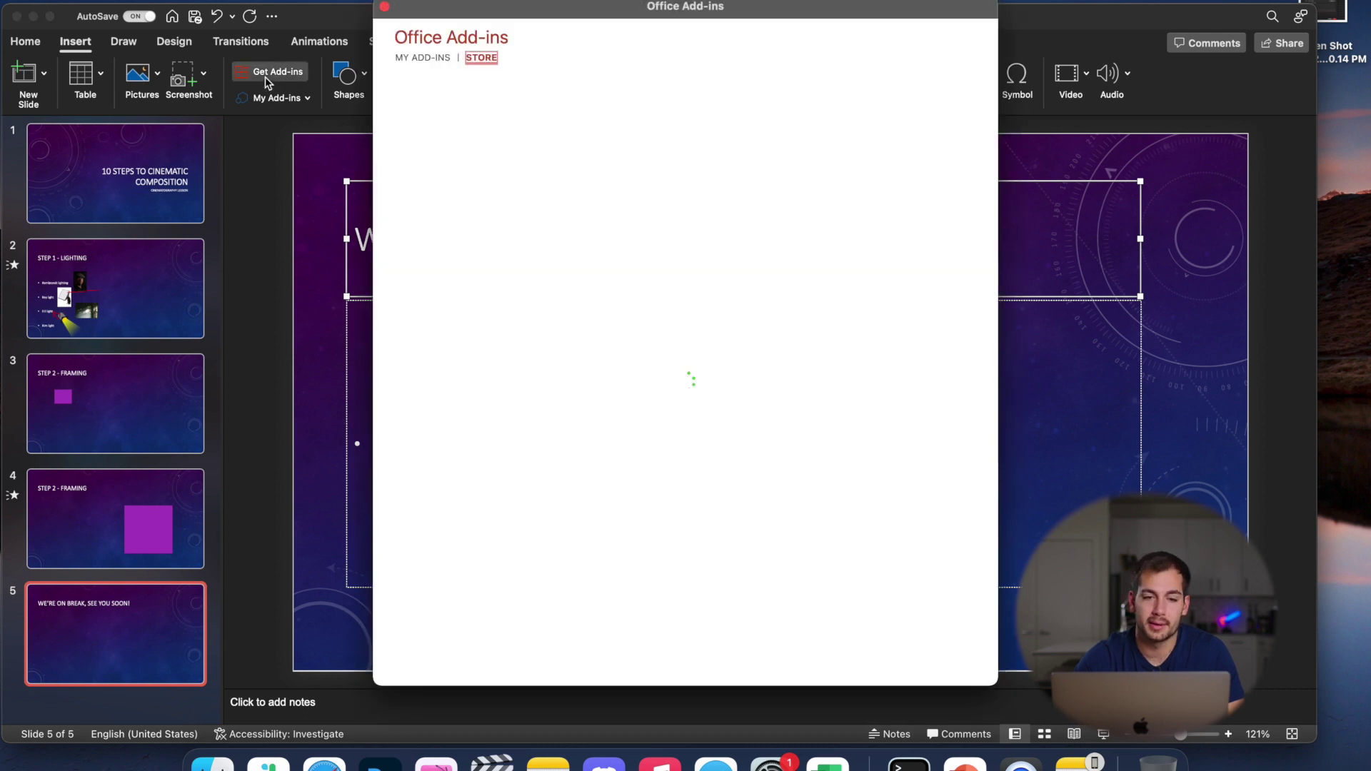
Search the Add-ins store for 'timer' and browse the results
left_click(428, 128)
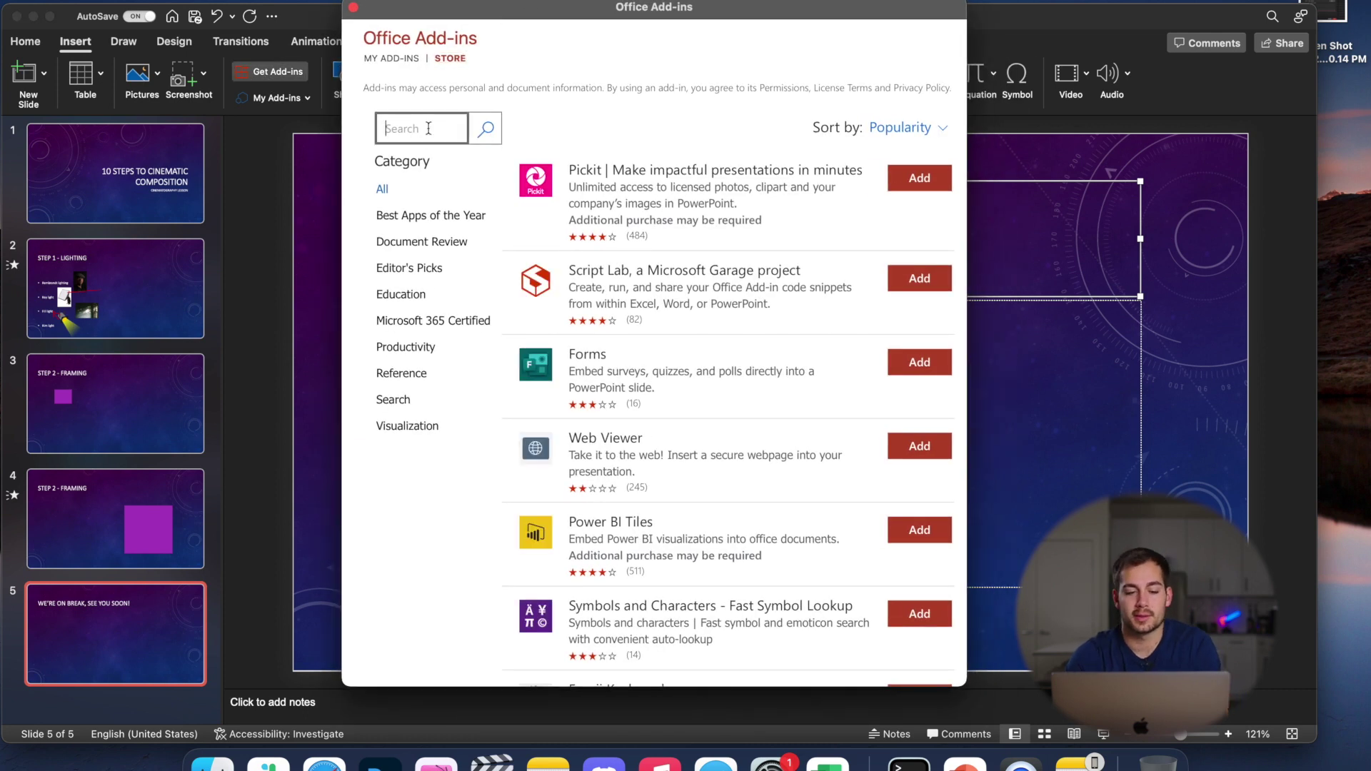
type("timer")
key("Return")
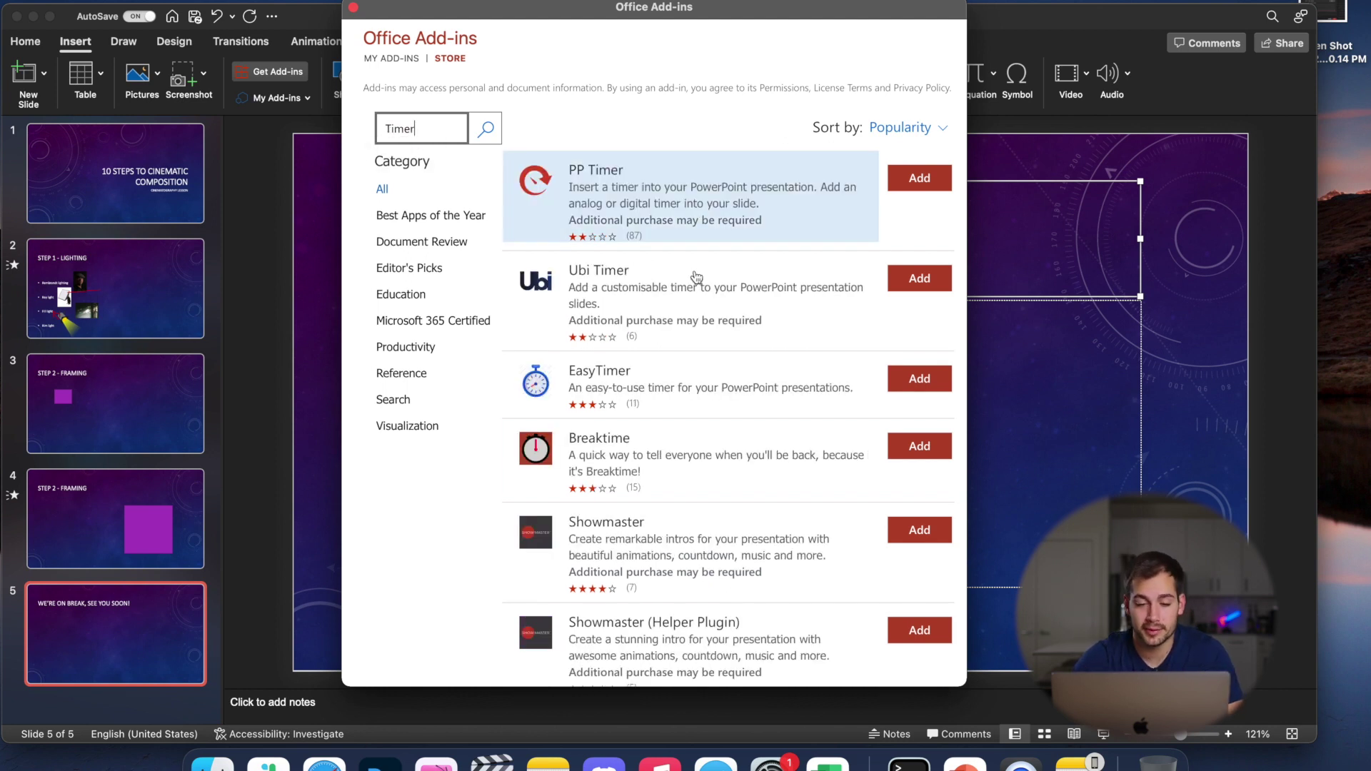
scroll(697, 275, "down", 7)
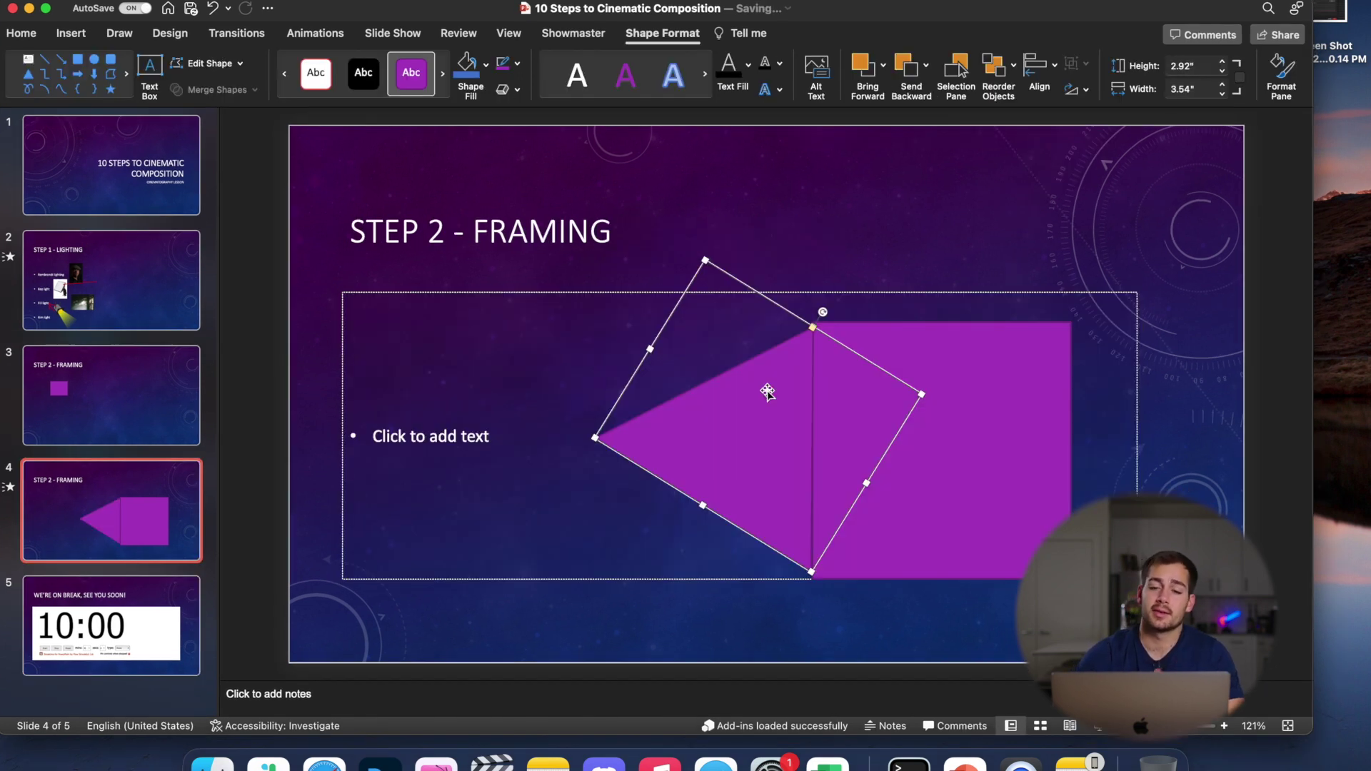
Select the rotated triangle and purple rectangle and try Union and Combine merges
left_click(701, 490)
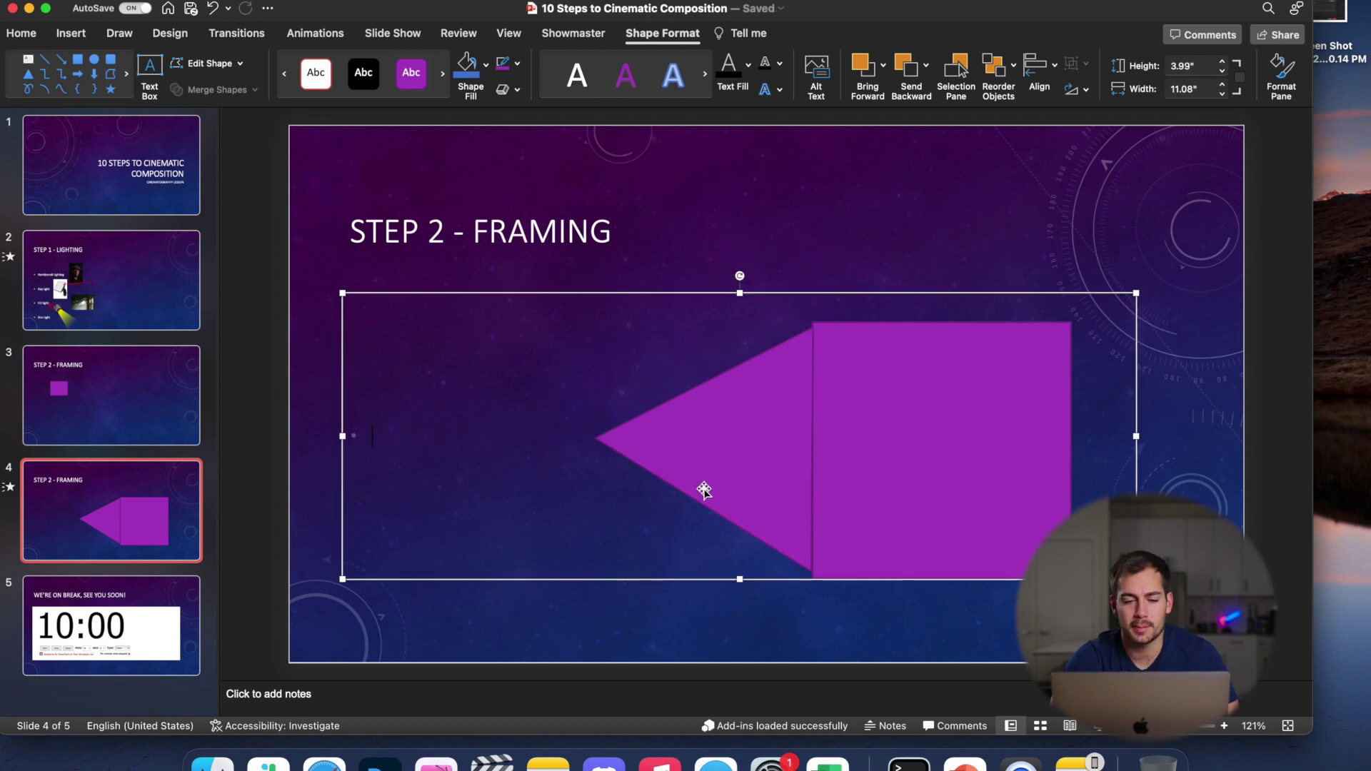
left_click(735, 455)
left_click(895, 513, "shift")
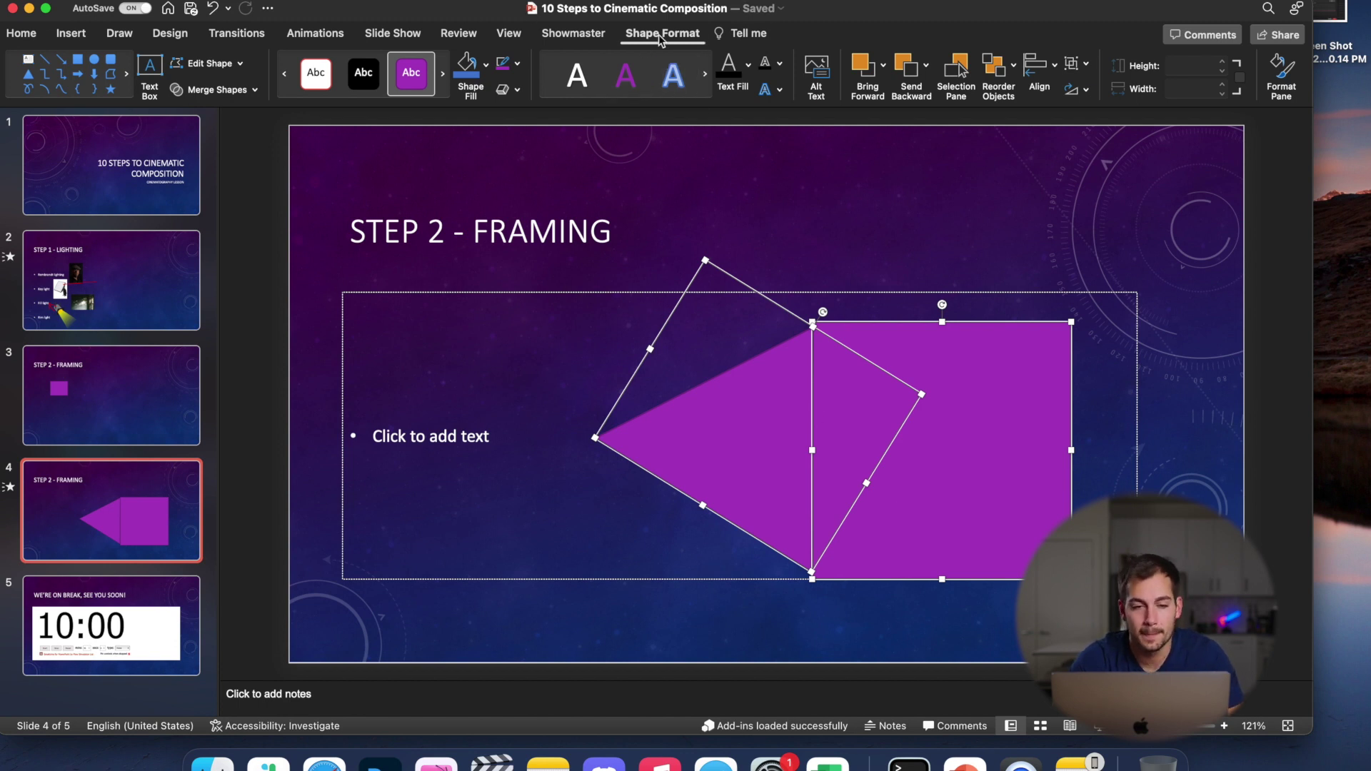
left_click(255, 90)
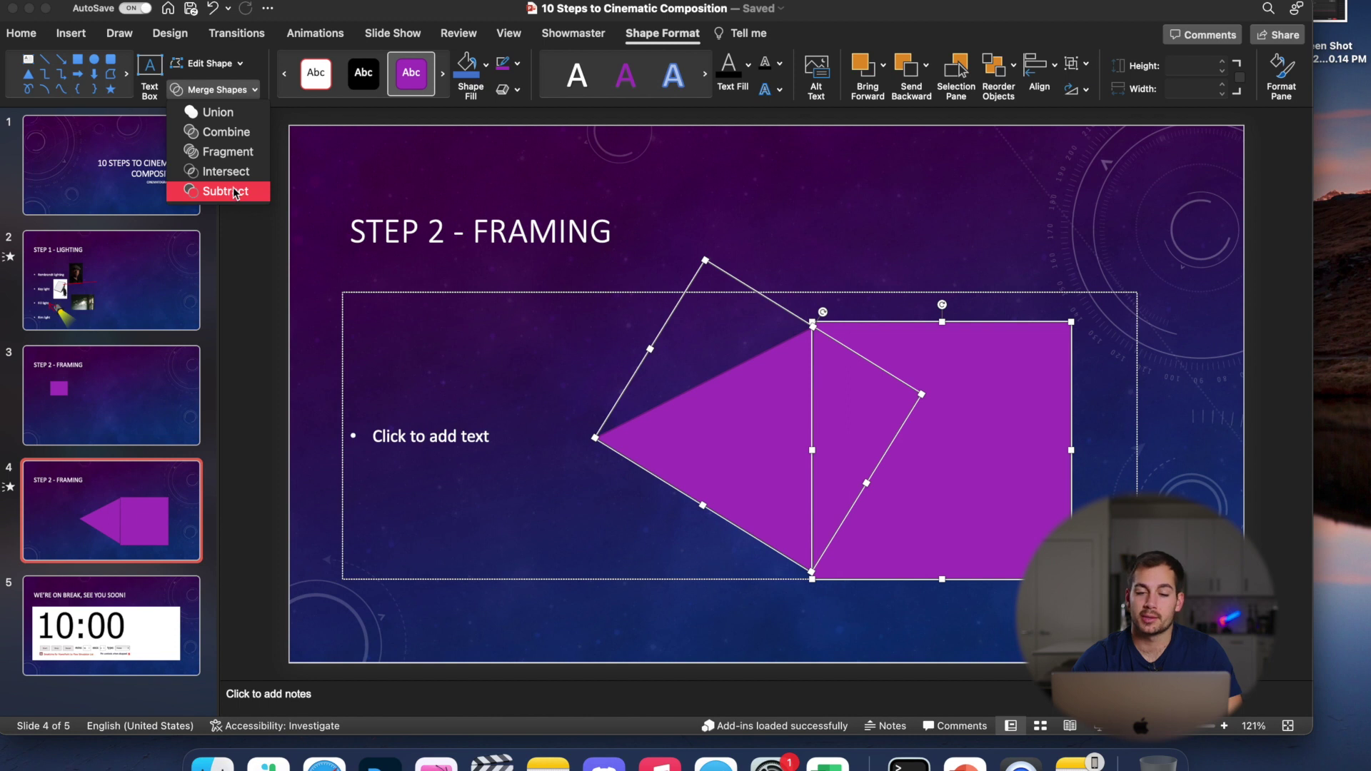
left_click(218, 113)
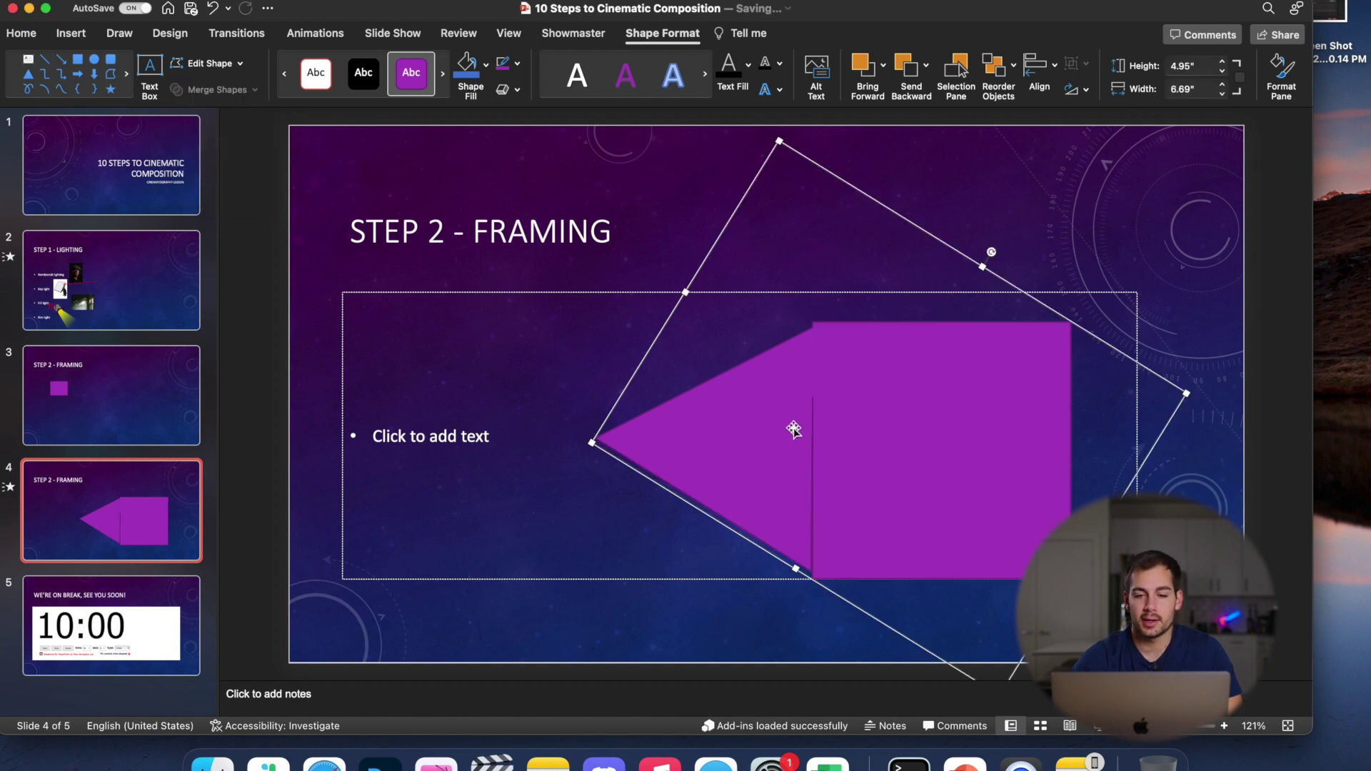
left_click_drag(886, 443, 832, 420)
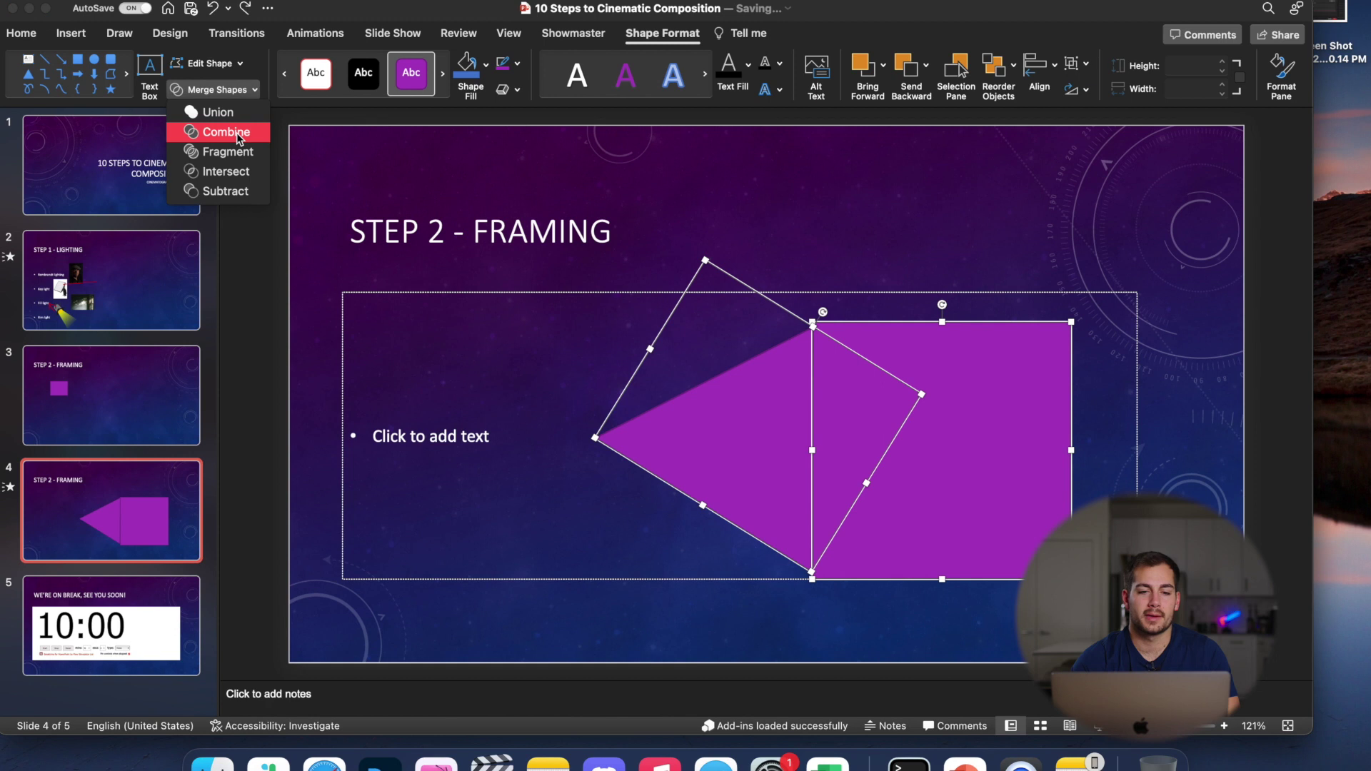
left_click(207, 131)
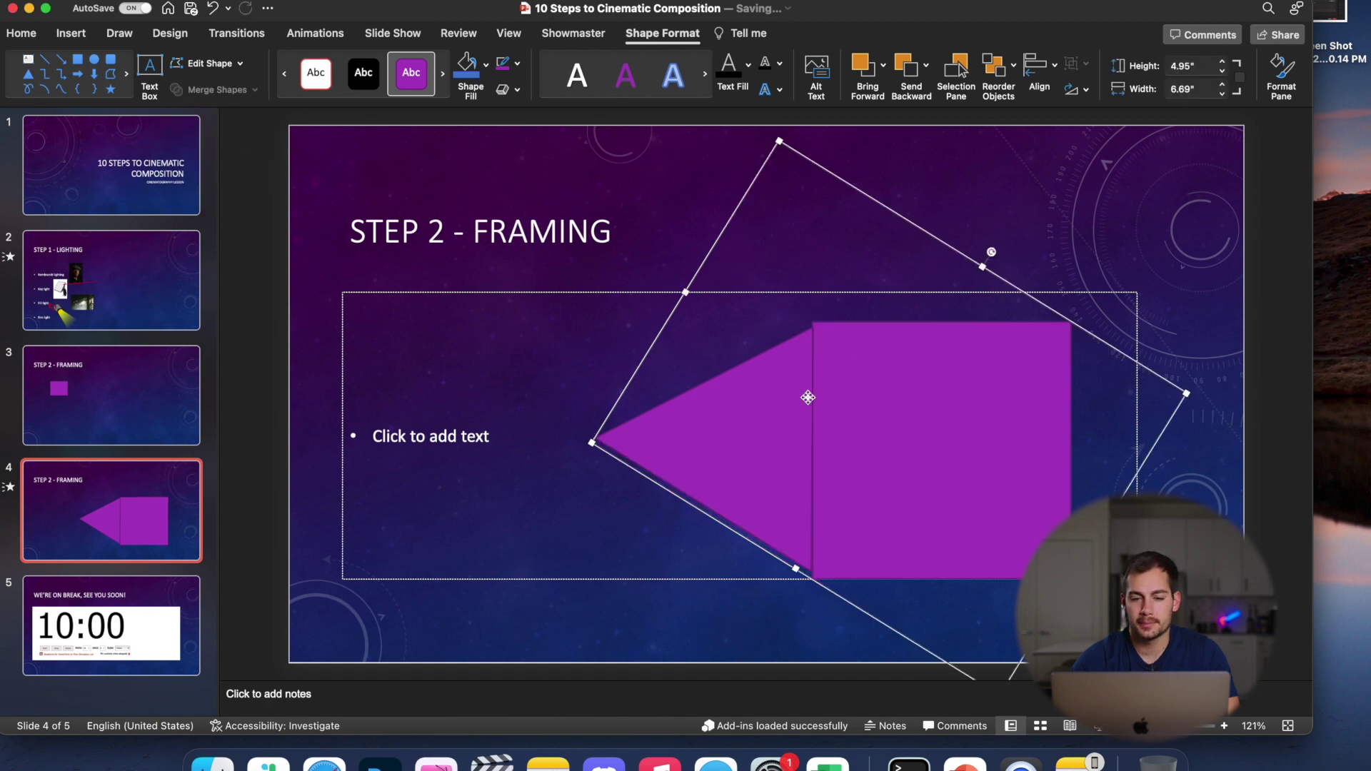
left_click_drag(811, 397, 538, 294)
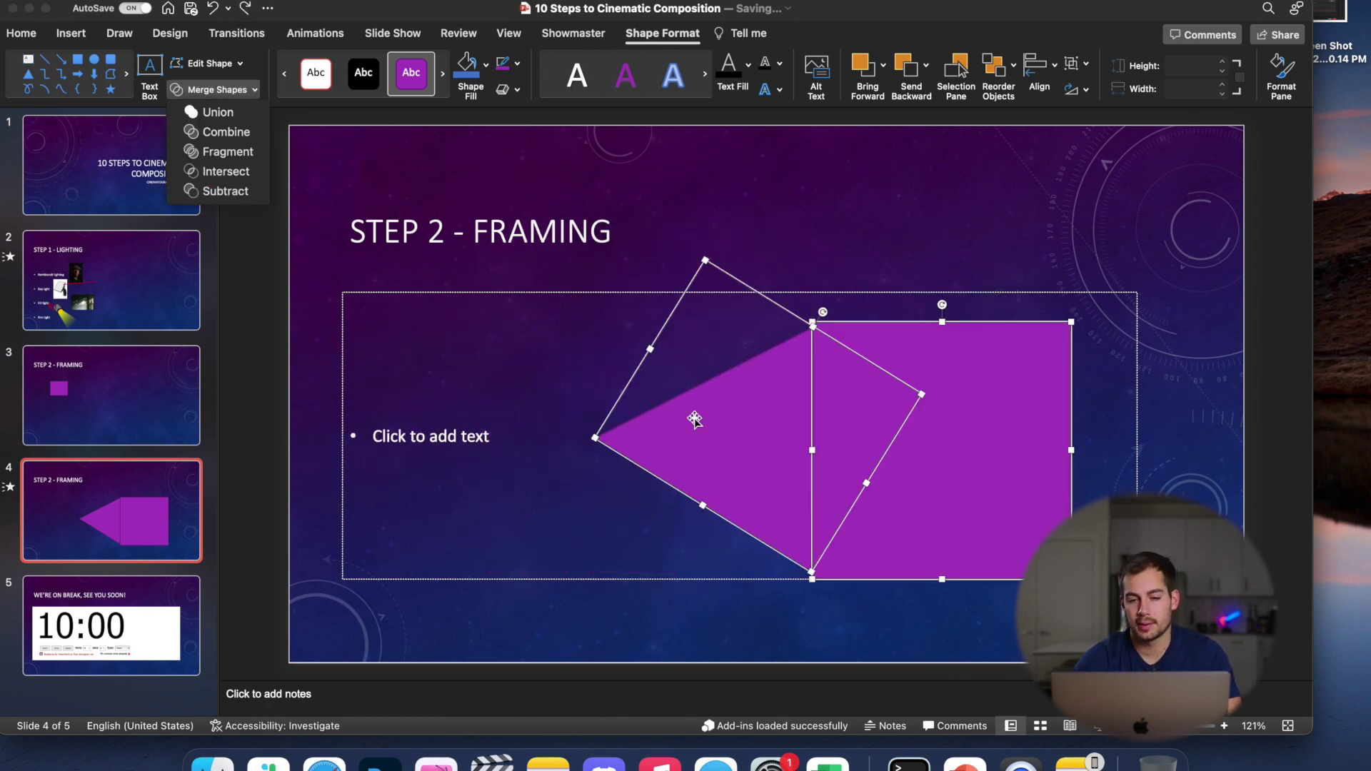
Shift the rotated shape about 76 px right, try Subtract, then undo it
left_click(801, 424)
left_click(619, 336)
left_click_drag(722, 390, 777, 396)
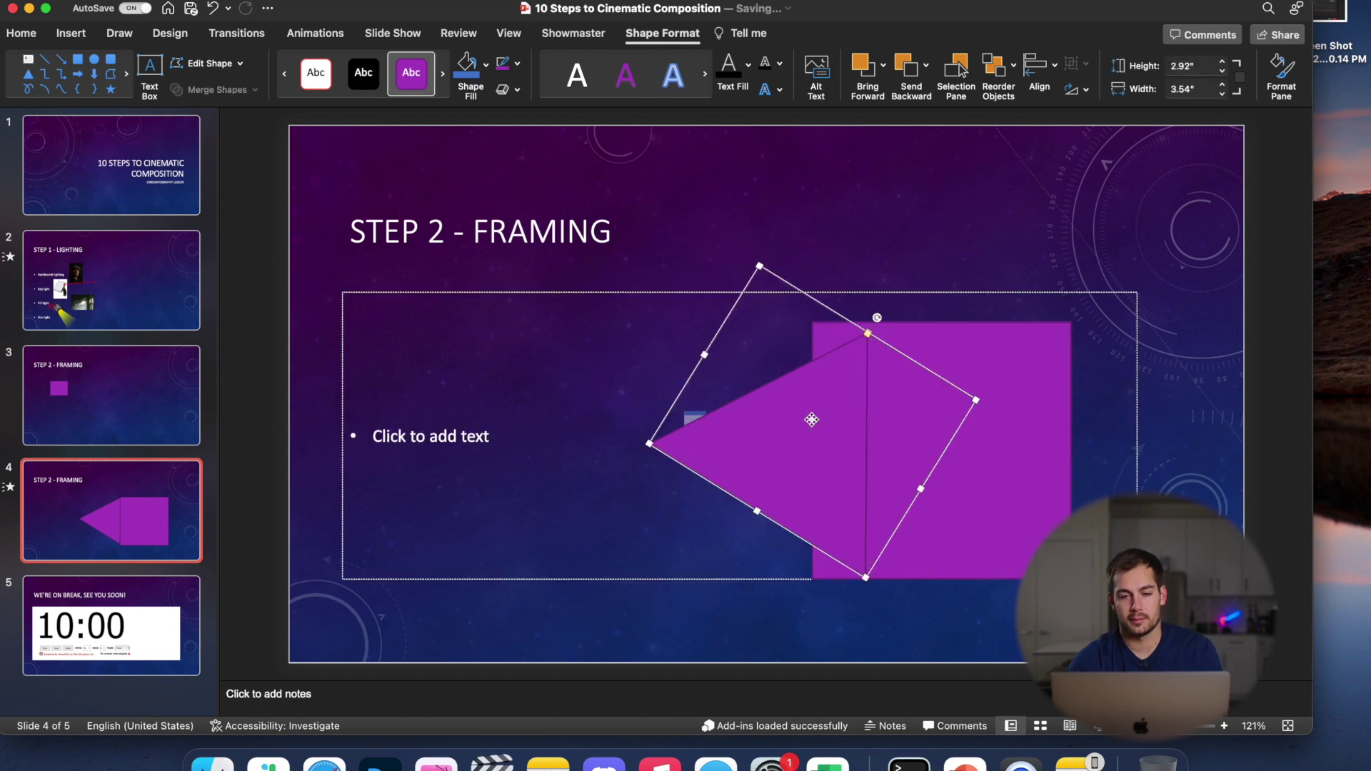
left_click(961, 496, "shift")
left_click(214, 90)
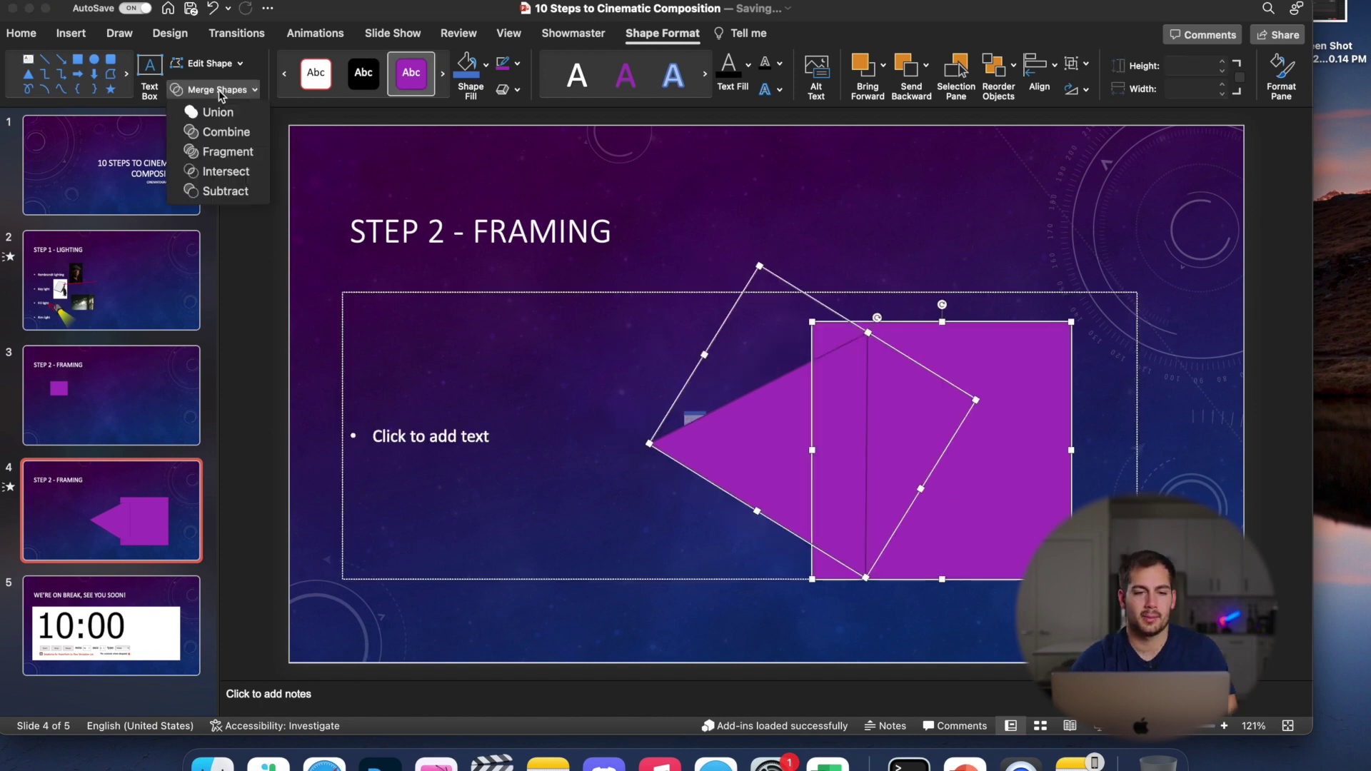
left_click(218, 190)
key("super+z")
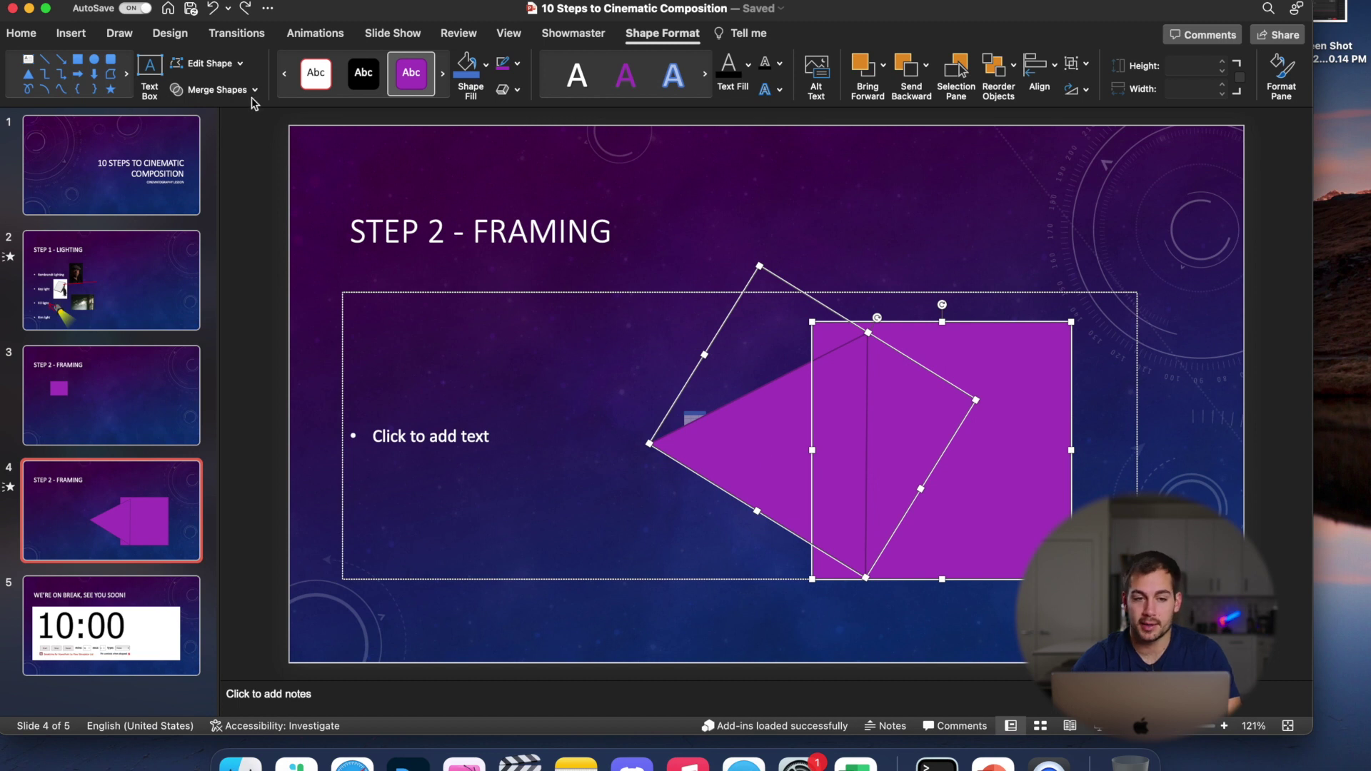
left_click(74, 37)
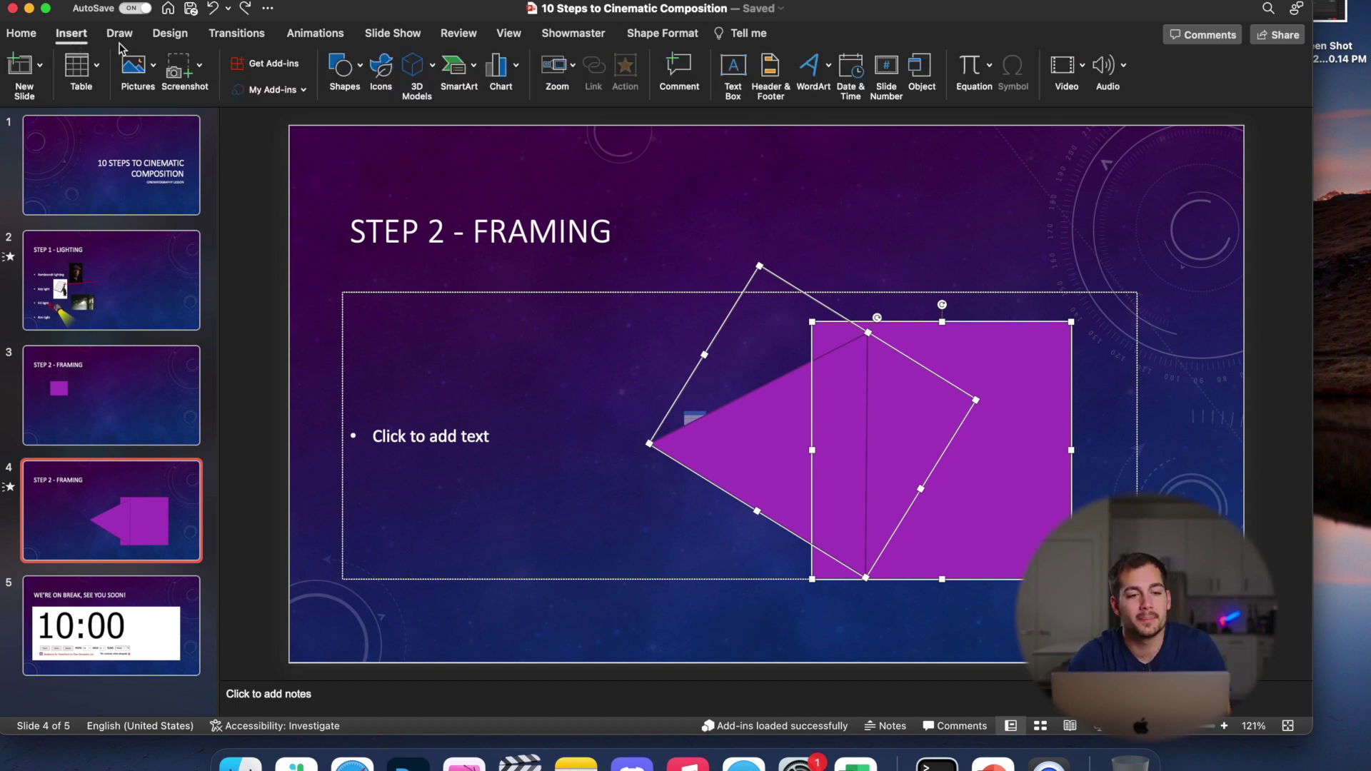
Drag the handshake stock image onto slide 4 from the Stock Images library
left_click(153, 65)
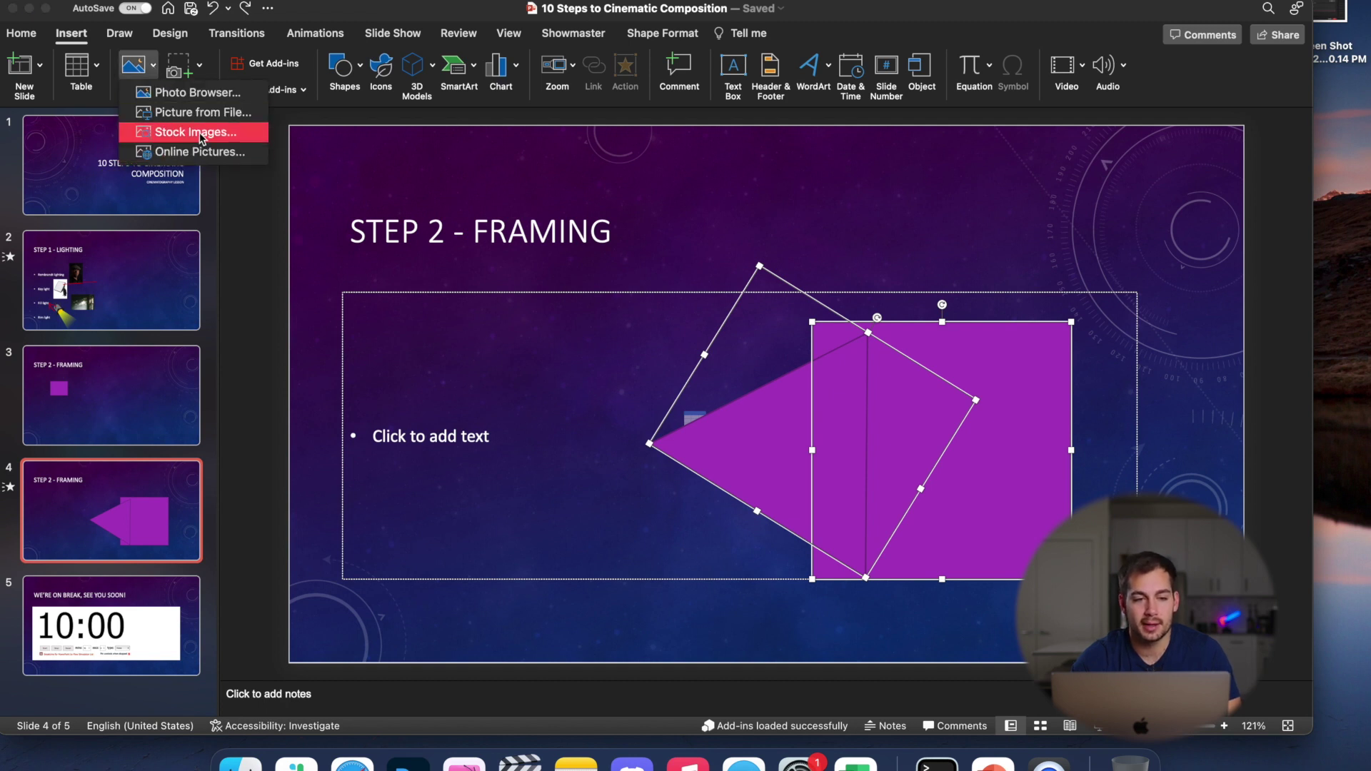
left_click(182, 135)
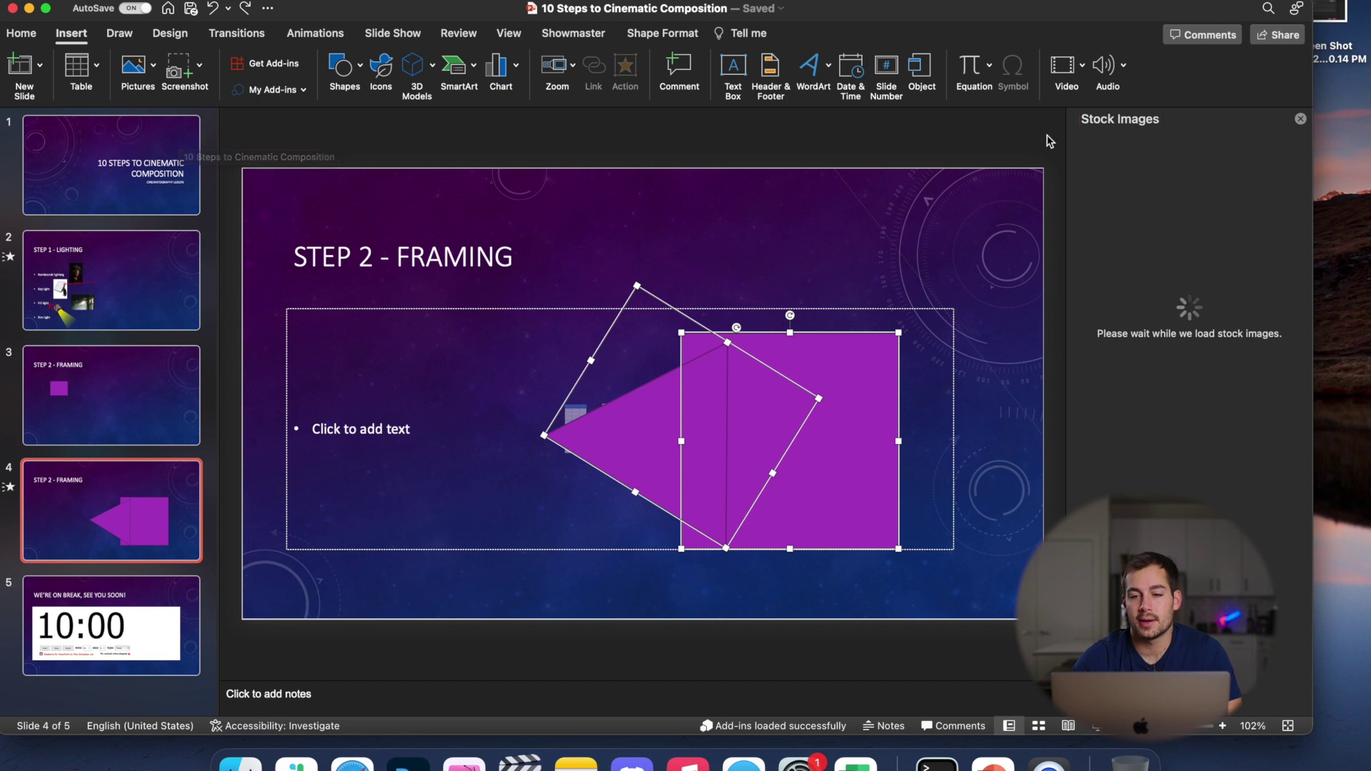
scroll(1186, 357, "down", 5)
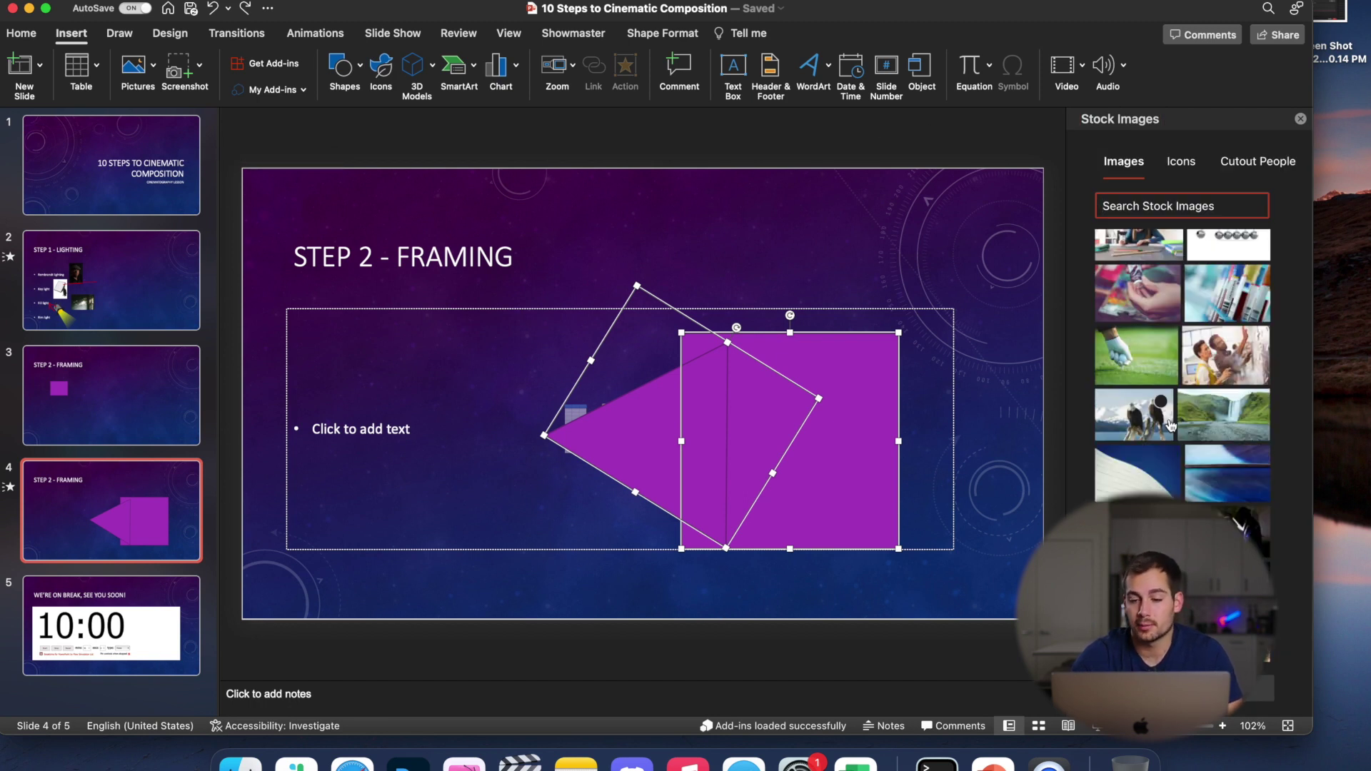
scroll(1179, 436, "down", 10)
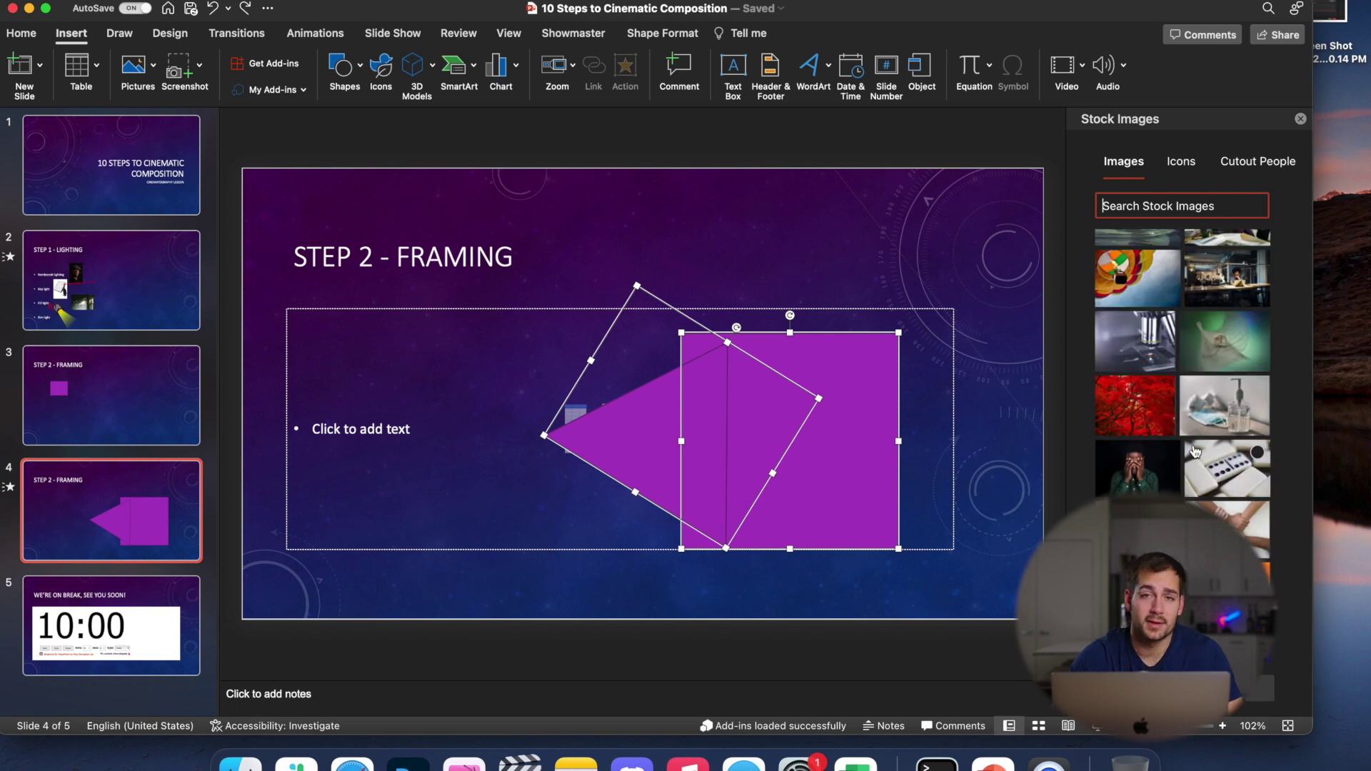
left_click_drag(1196, 452, 575, 414)
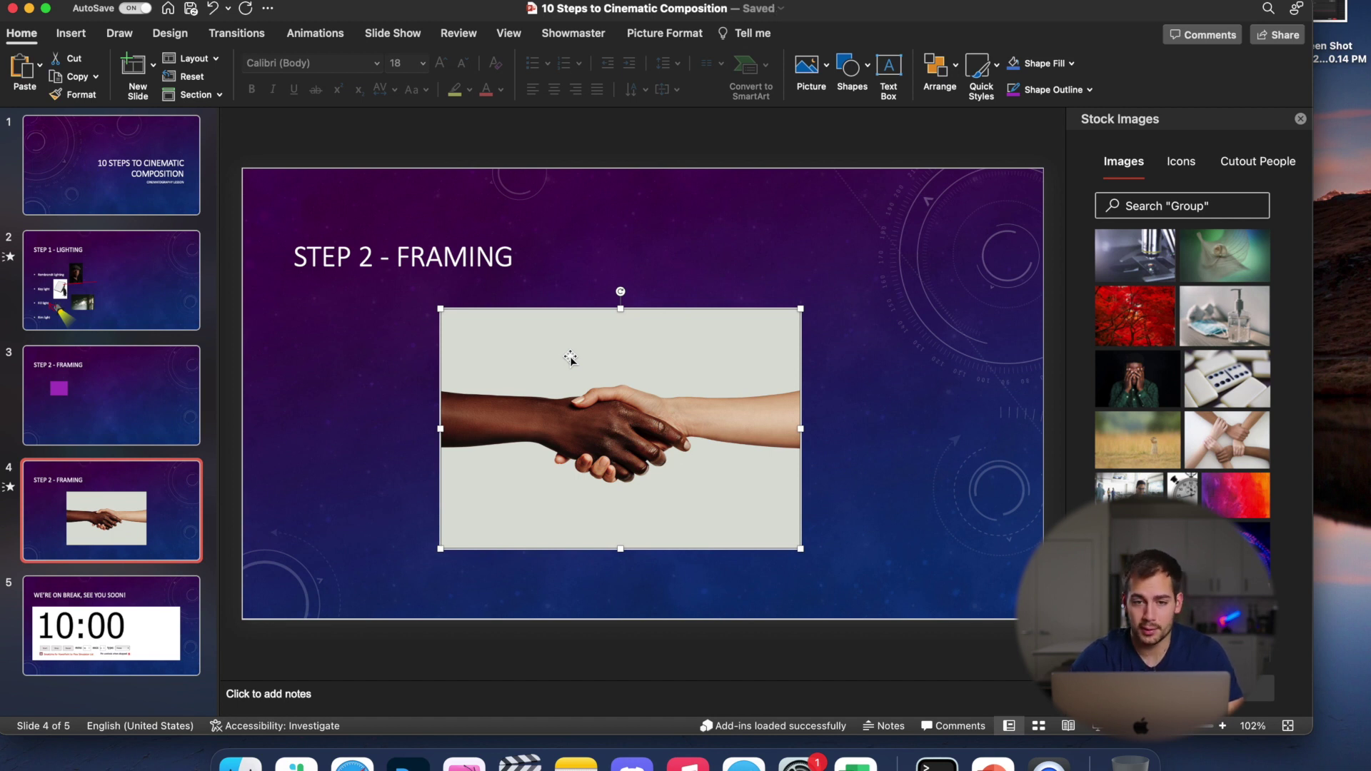
left_click(653, 34)
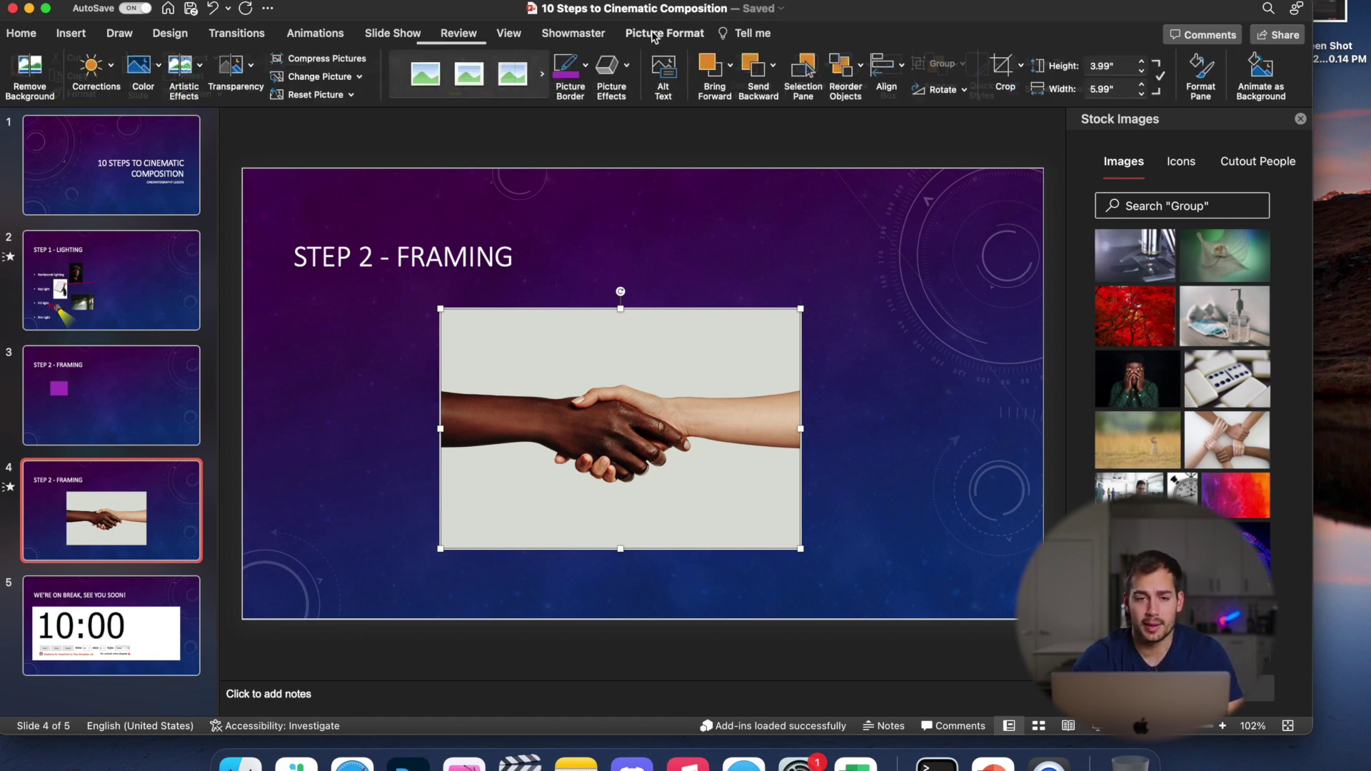
Remove the photo's background, marking both arm ends to keep, then nudge it slightly left
left_click(30, 71)
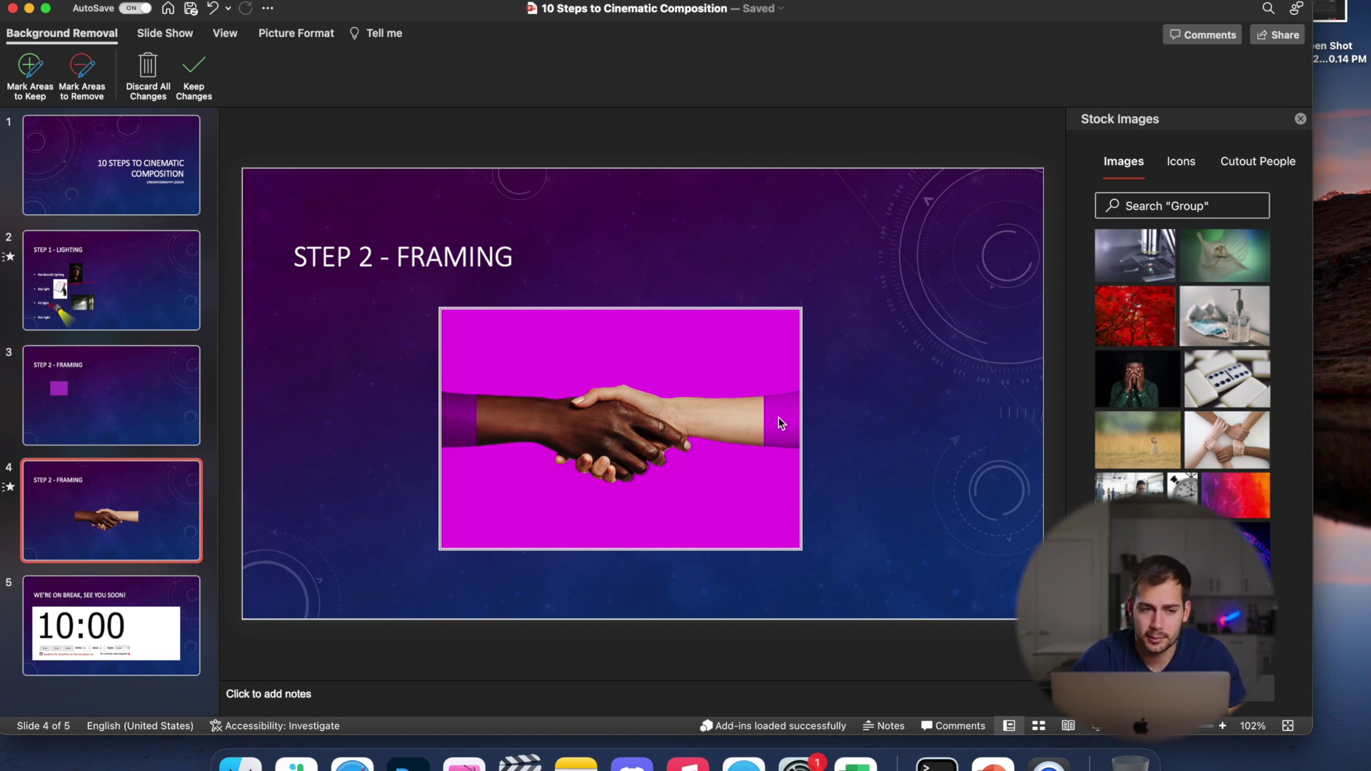
left_click(47, 82)
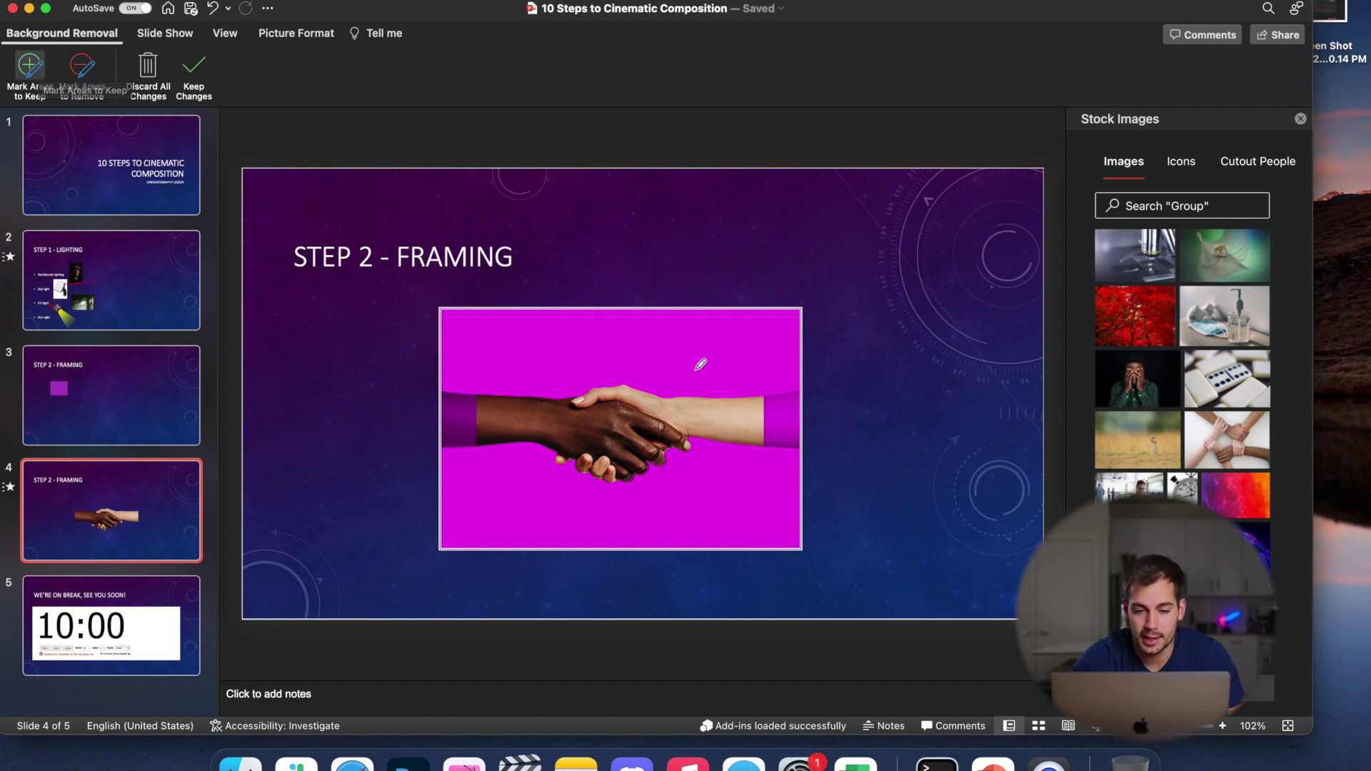
left_click(469, 413)
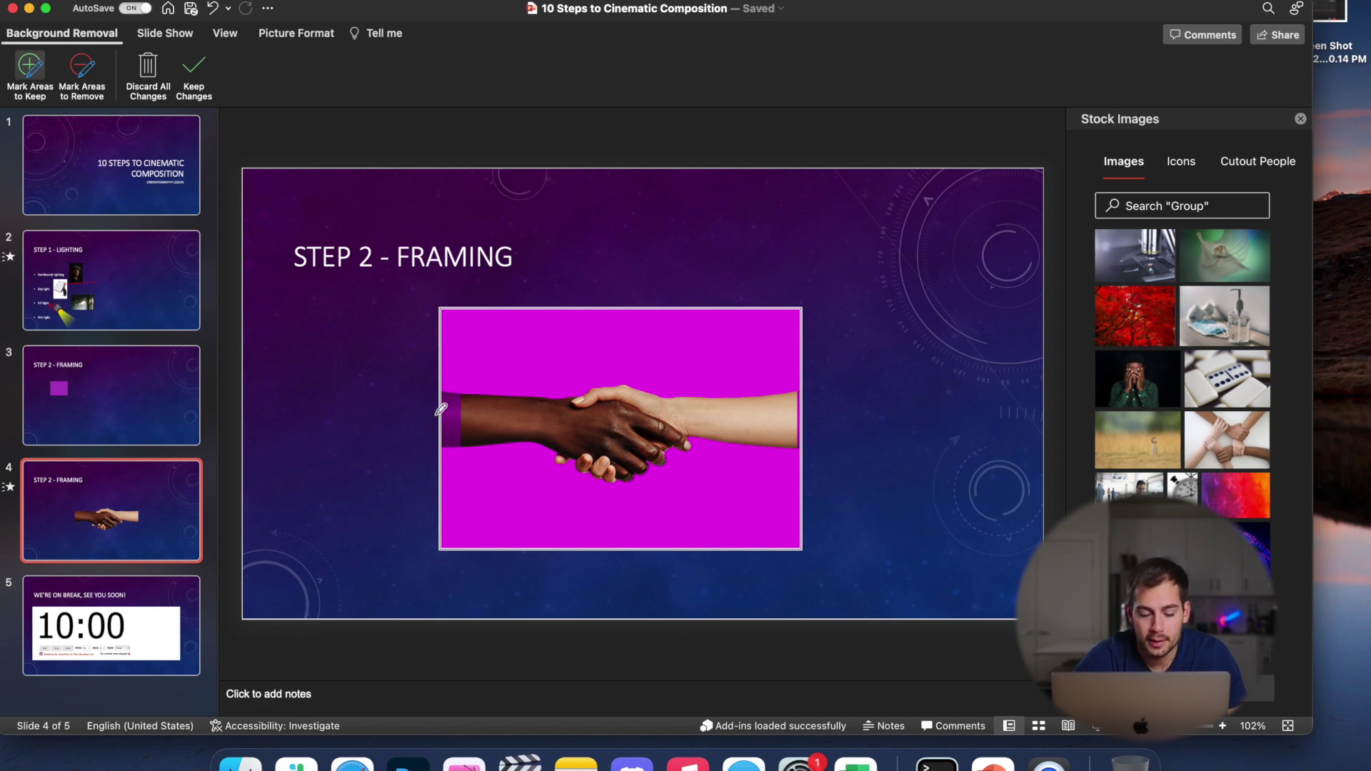
left_click(460, 410)
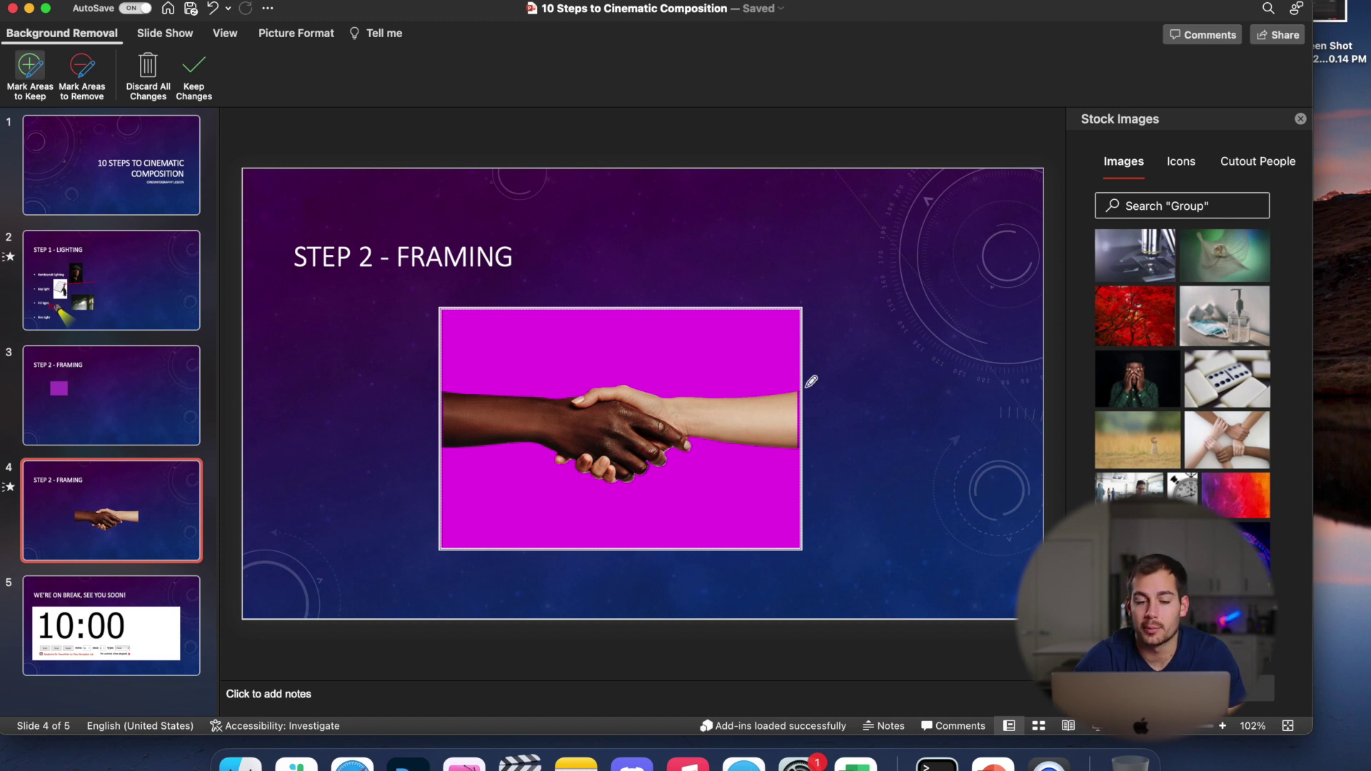
left_click_drag(769, 418, 799, 417)
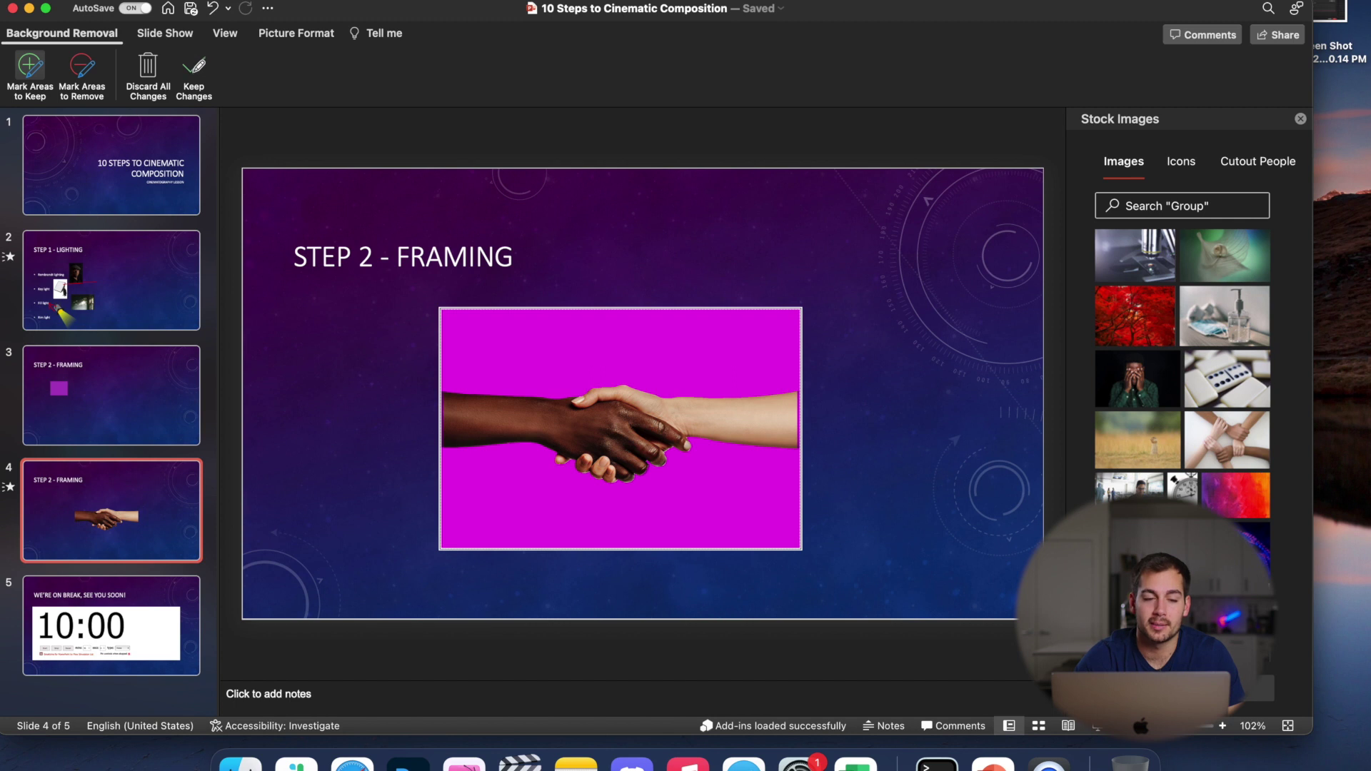
left_click(195, 68)
mouse_move(652, 367)
left_mouse_down()
mouse_move(620, 370)
mouse_move(637, 372)
left_mouse_up()
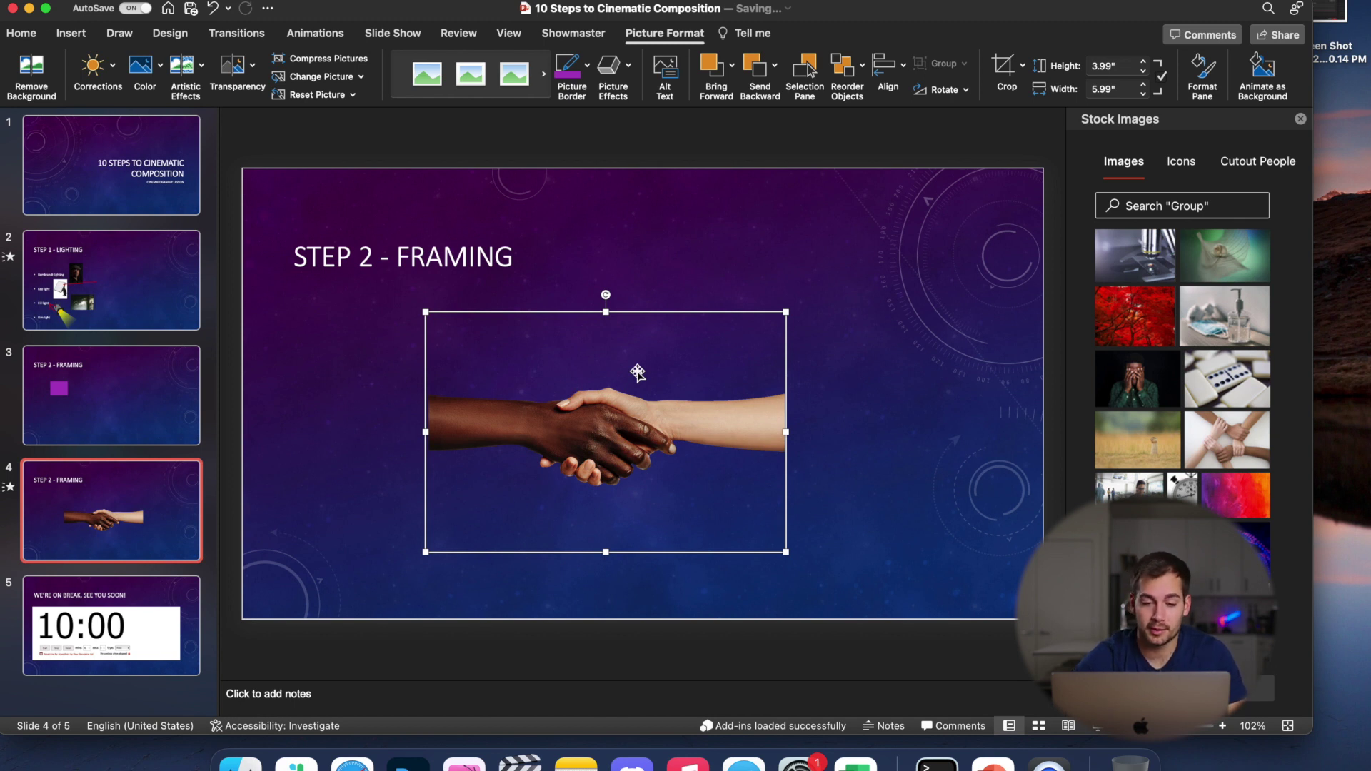
Inspect the picture's crop position settings in the Format Picture pane
double_click(604, 390)
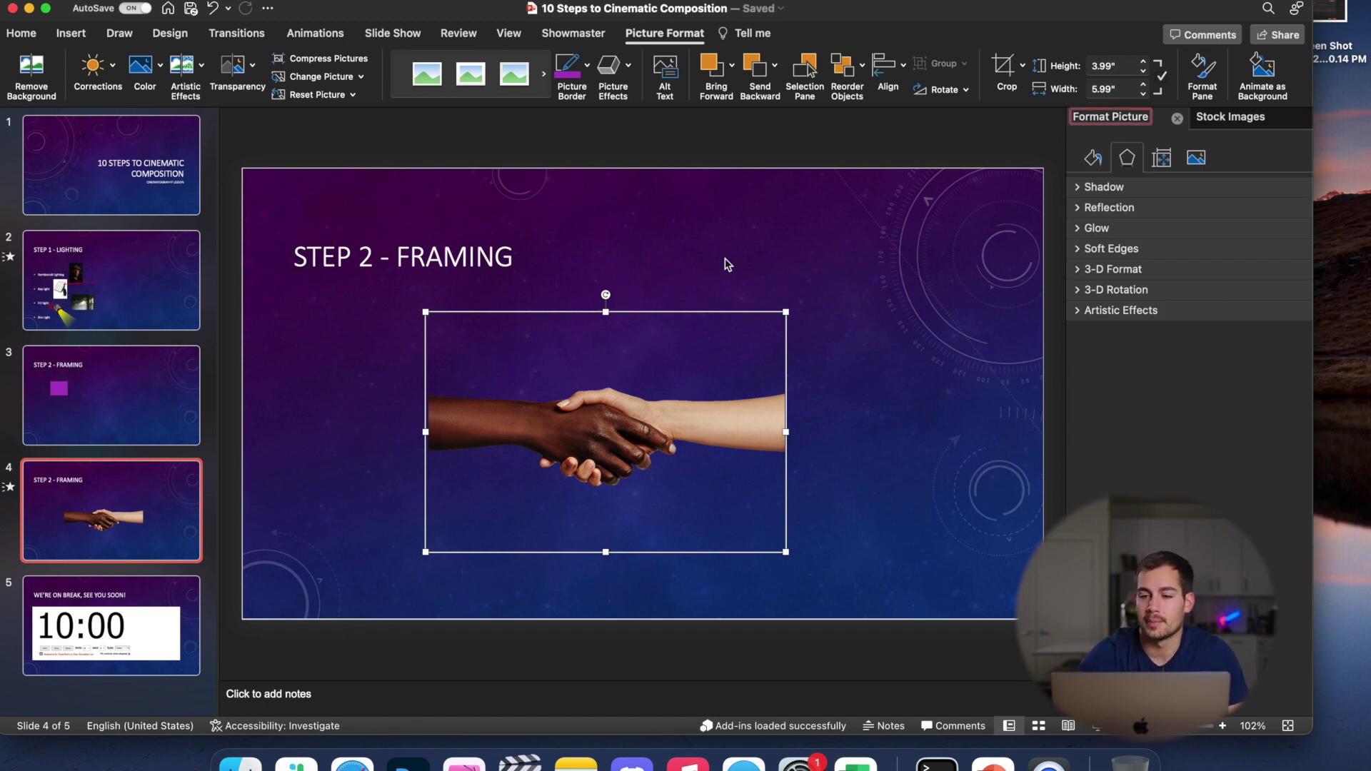
left_click(1197, 158)
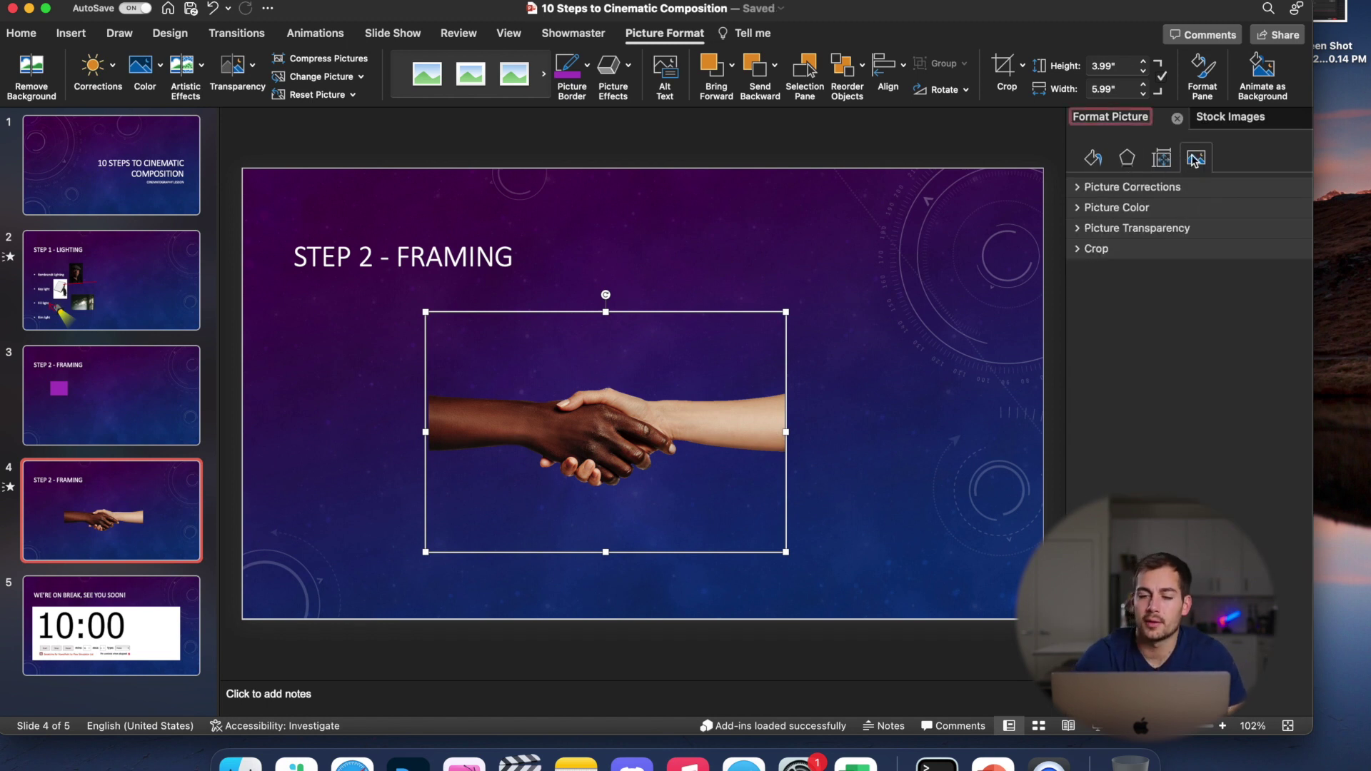
left_click(1078, 250)
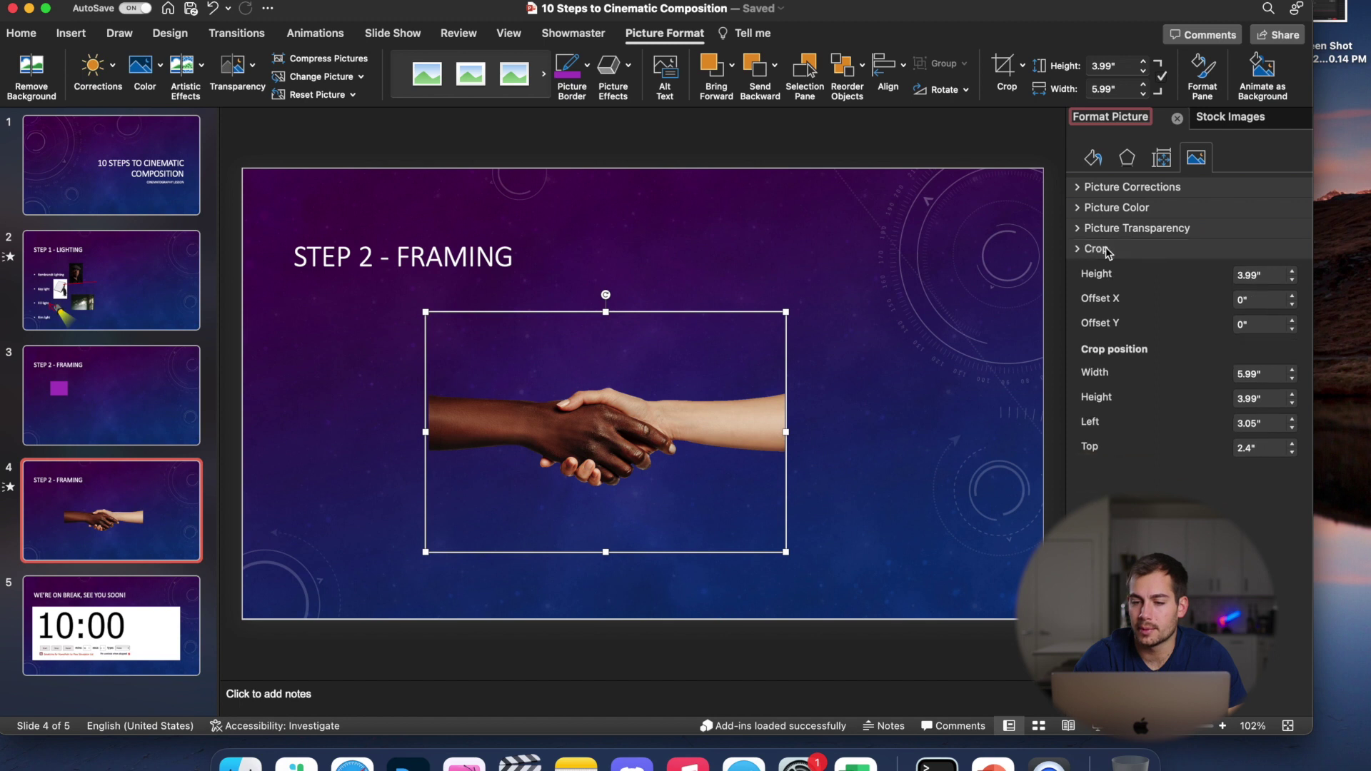
left_click(1177, 118)
left_click(1022, 66)
left_click(1022, 66)
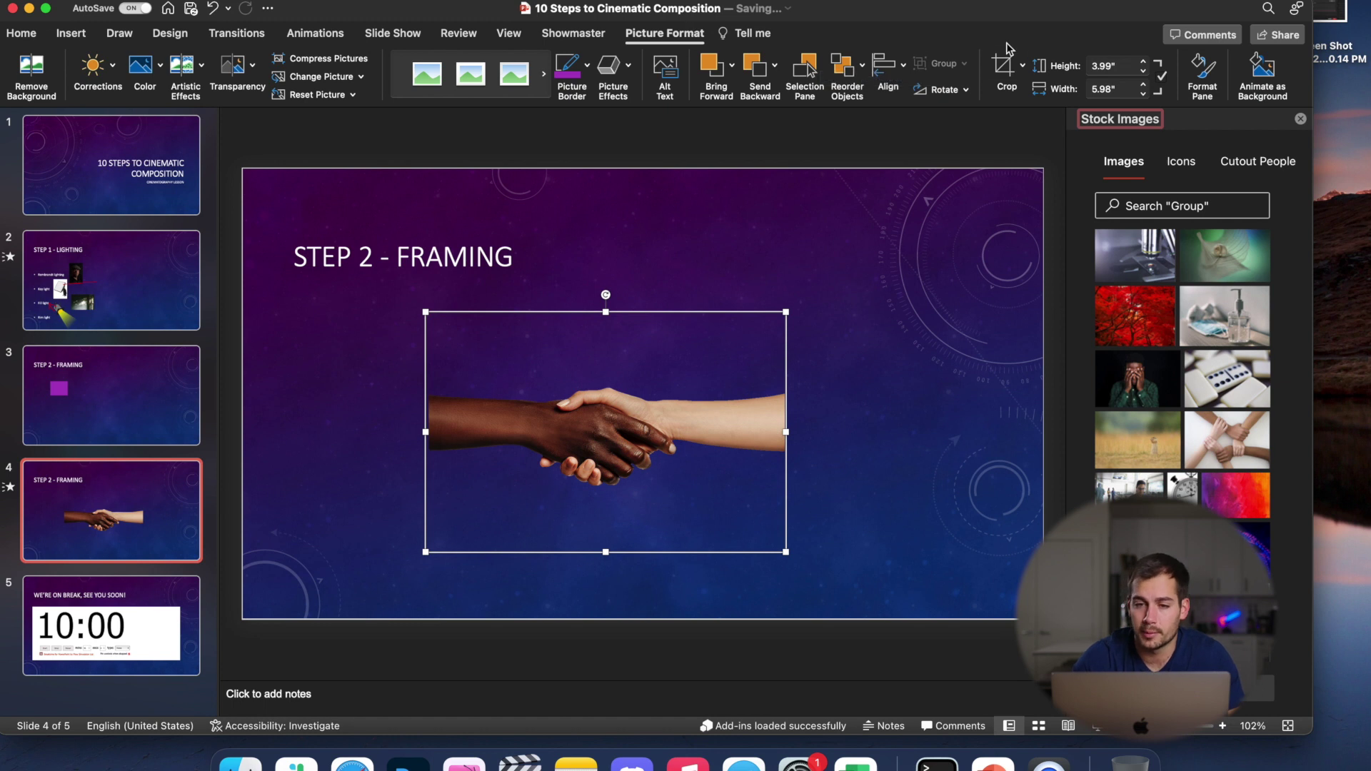
Crop the photo to an oval circle around the hands and move it left
left_click(1024, 67)
left_click(1037, 92)
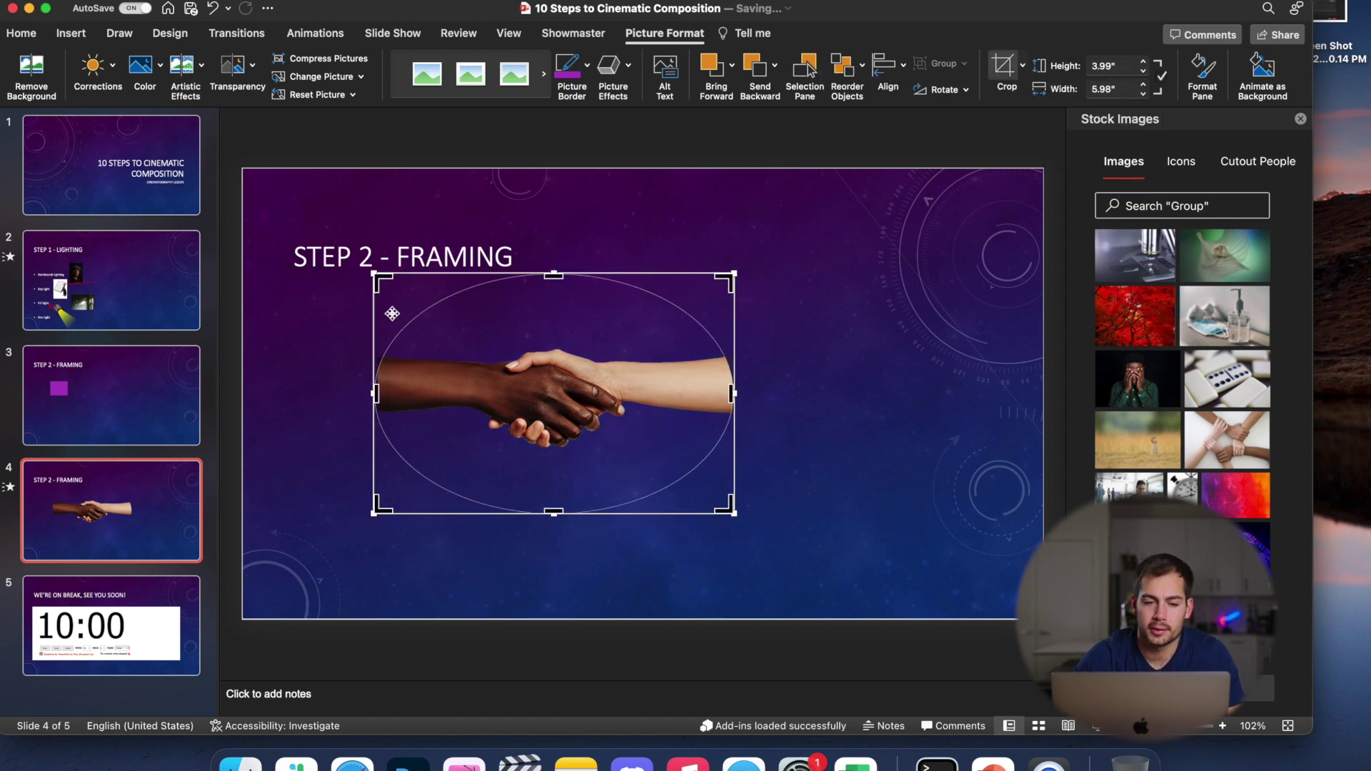
left_click_drag(375, 272, 494, 268)
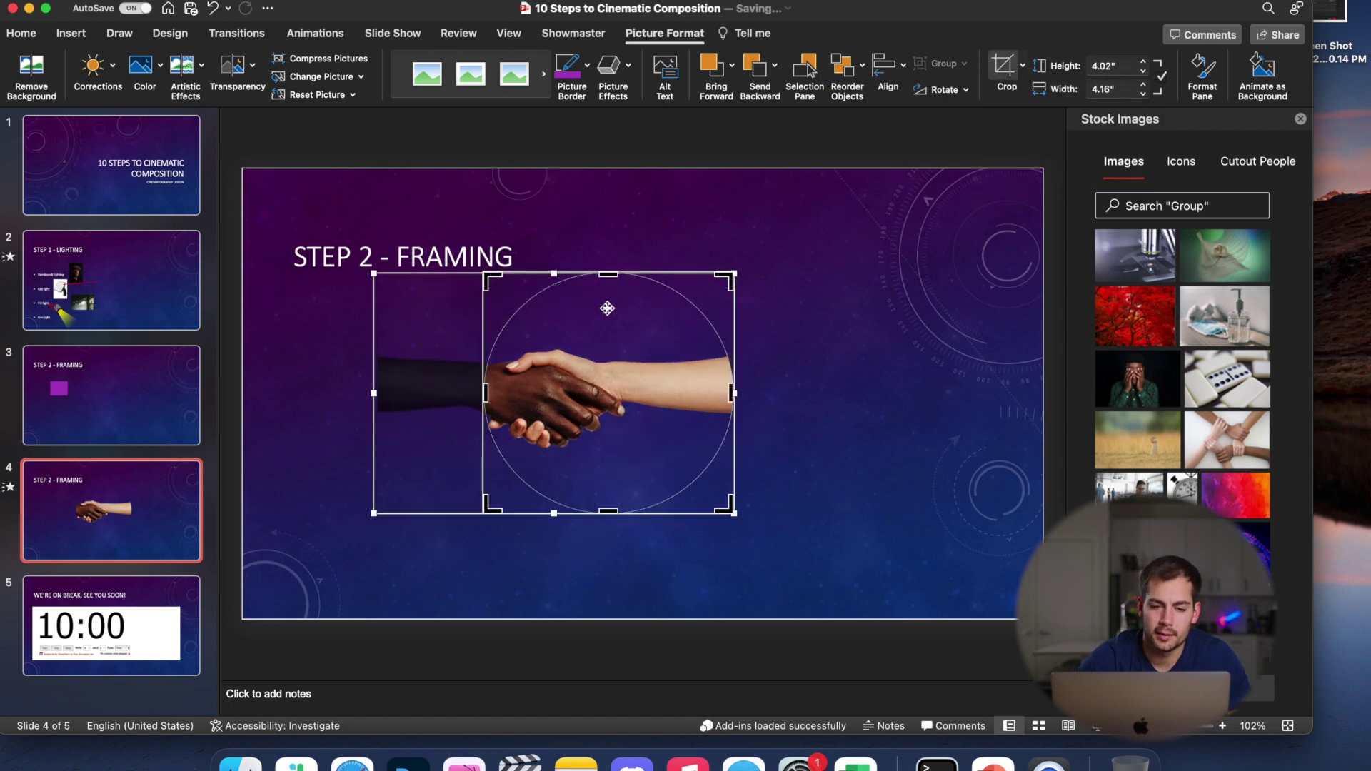
left_click_drag(606, 306, 668, 309)
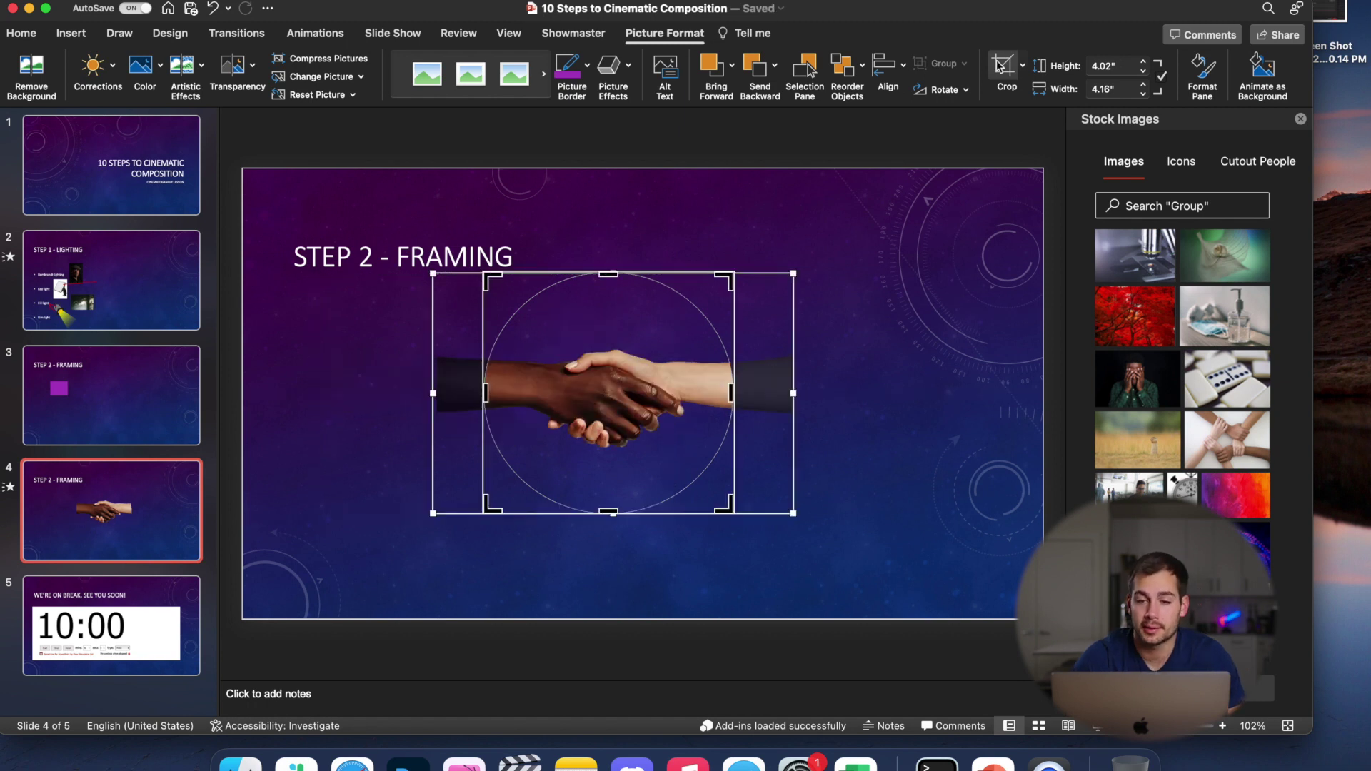
left_click(1000, 67)
left_click_drag(539, 372, 371, 407)
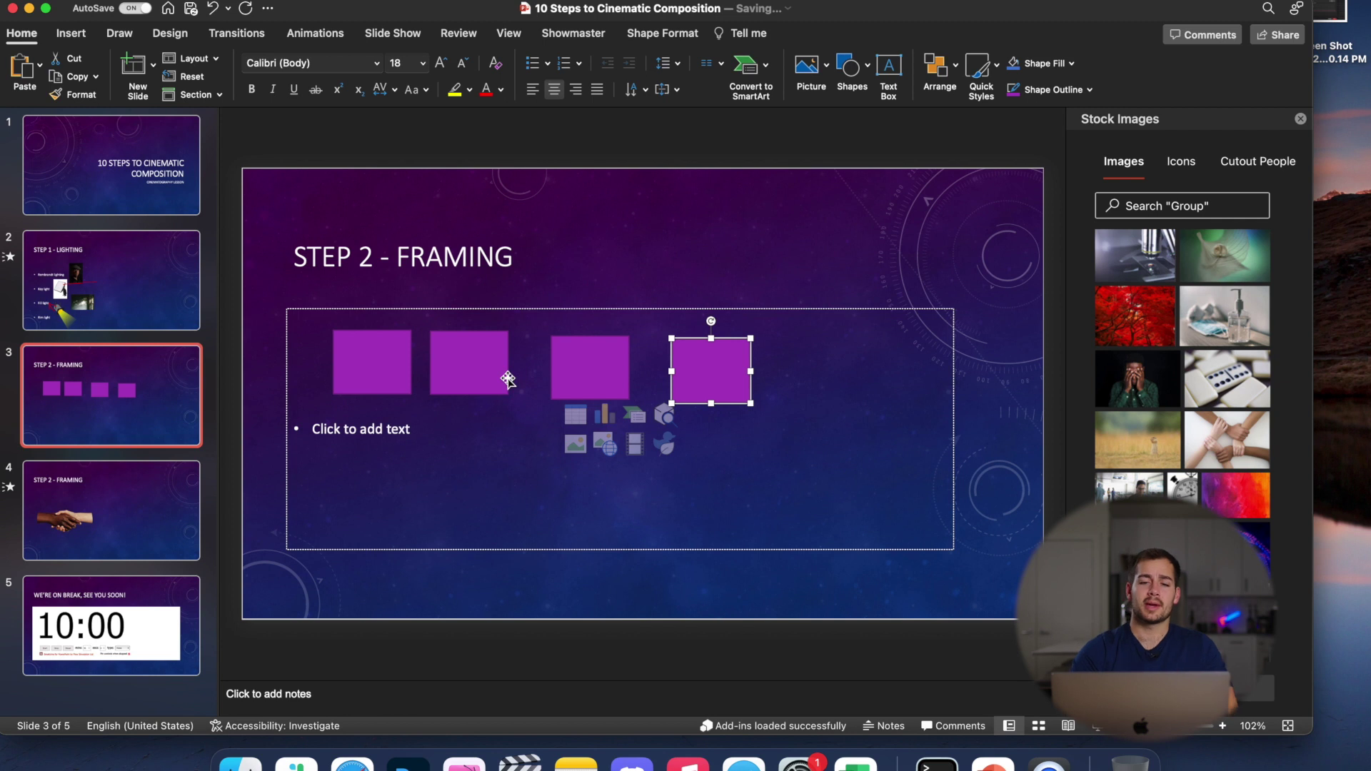
Select all four purple squares, apply Align Top, then Distribute Horizontally
left_click(699, 372)
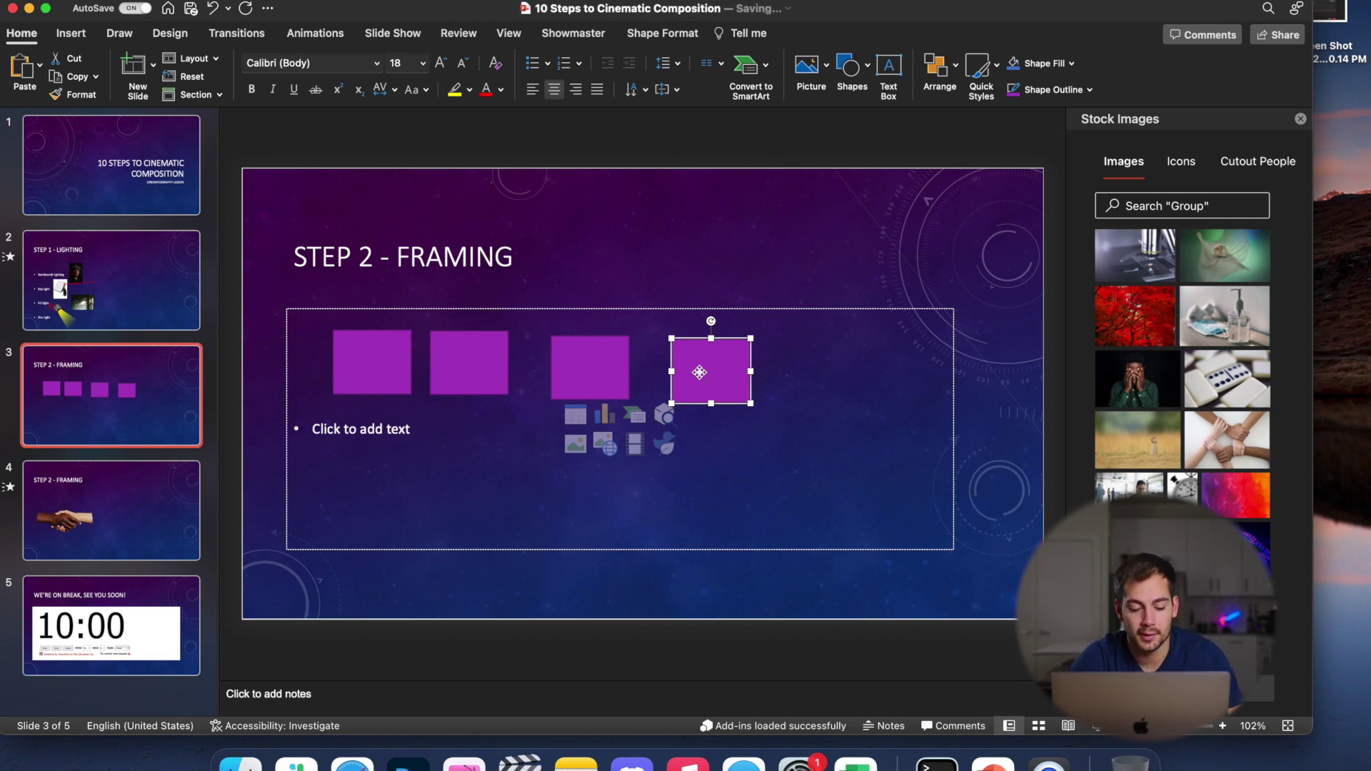
left_click(597, 370, "shift")
left_click(472, 367, "shift")
left_click(380, 365, "shift")
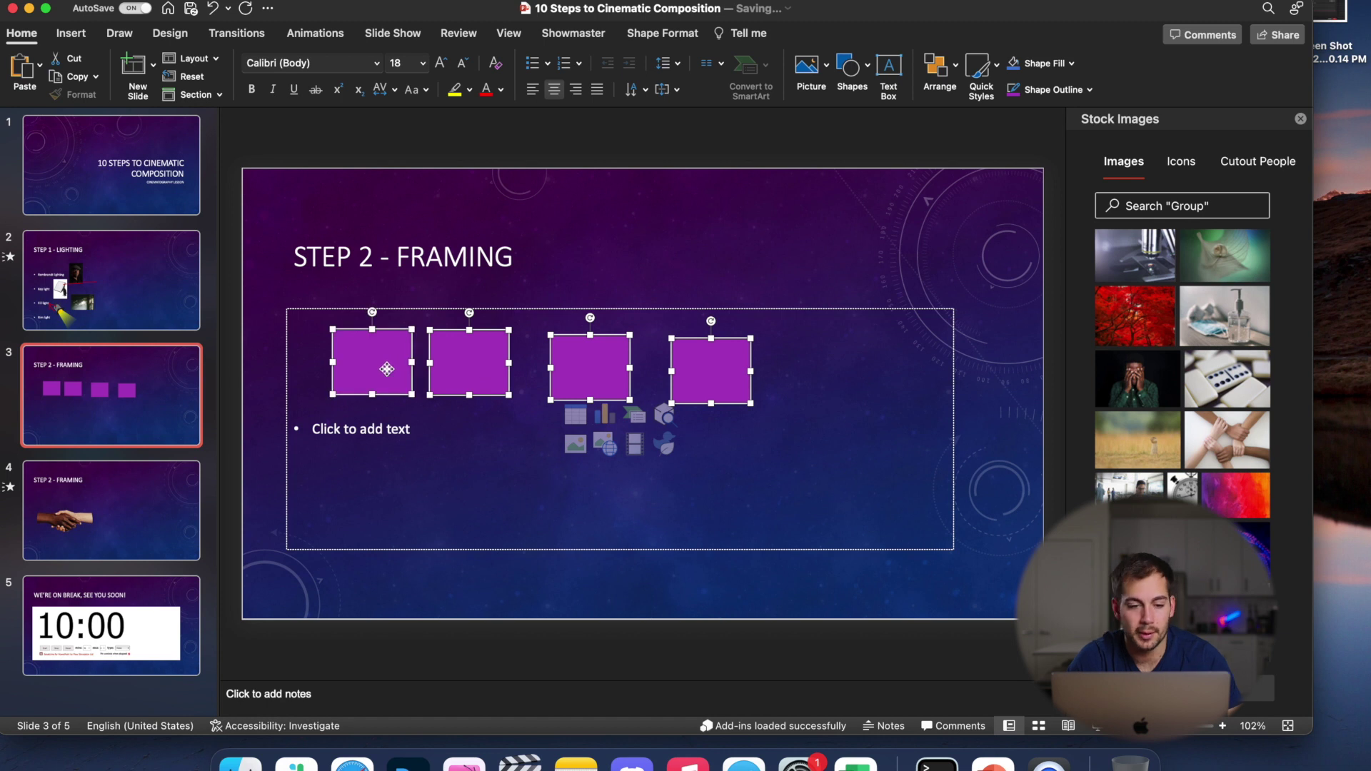
left_click(644, 36)
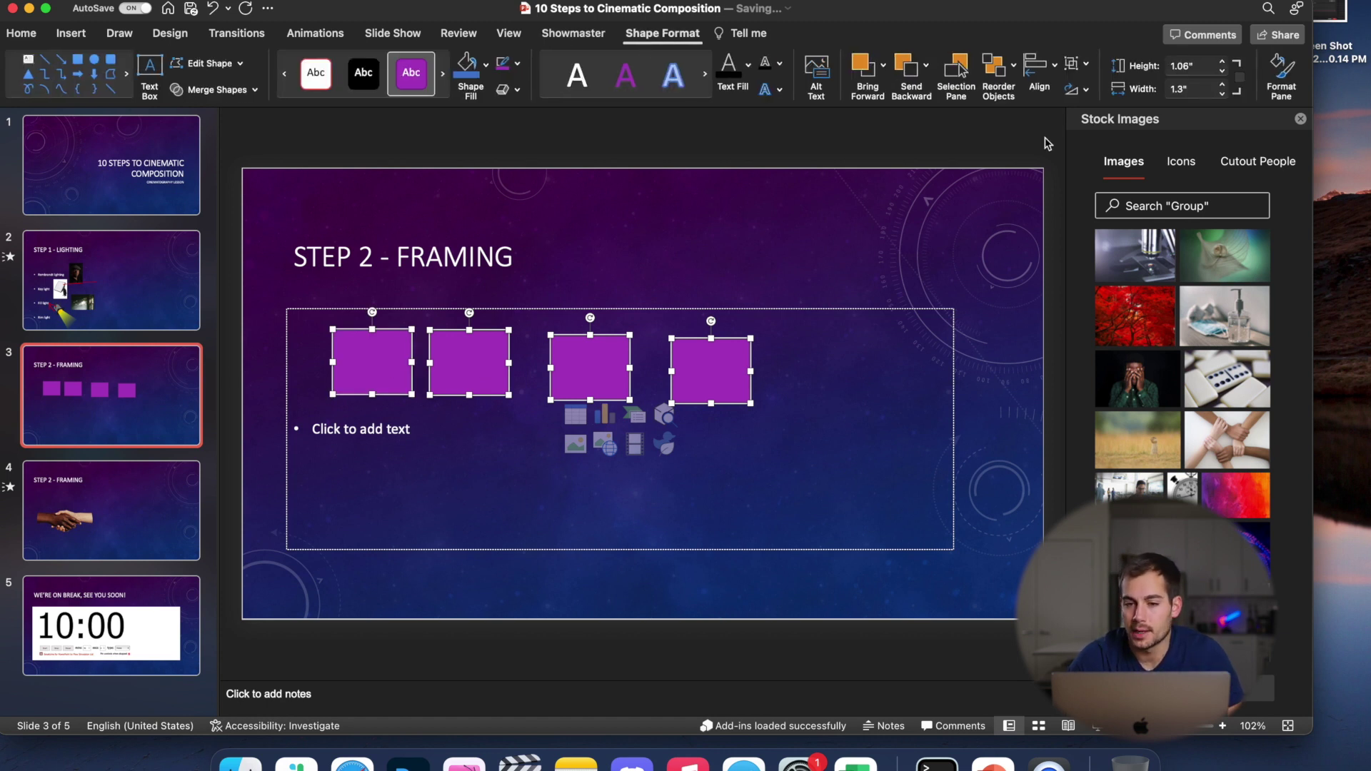
left_click(1056, 66)
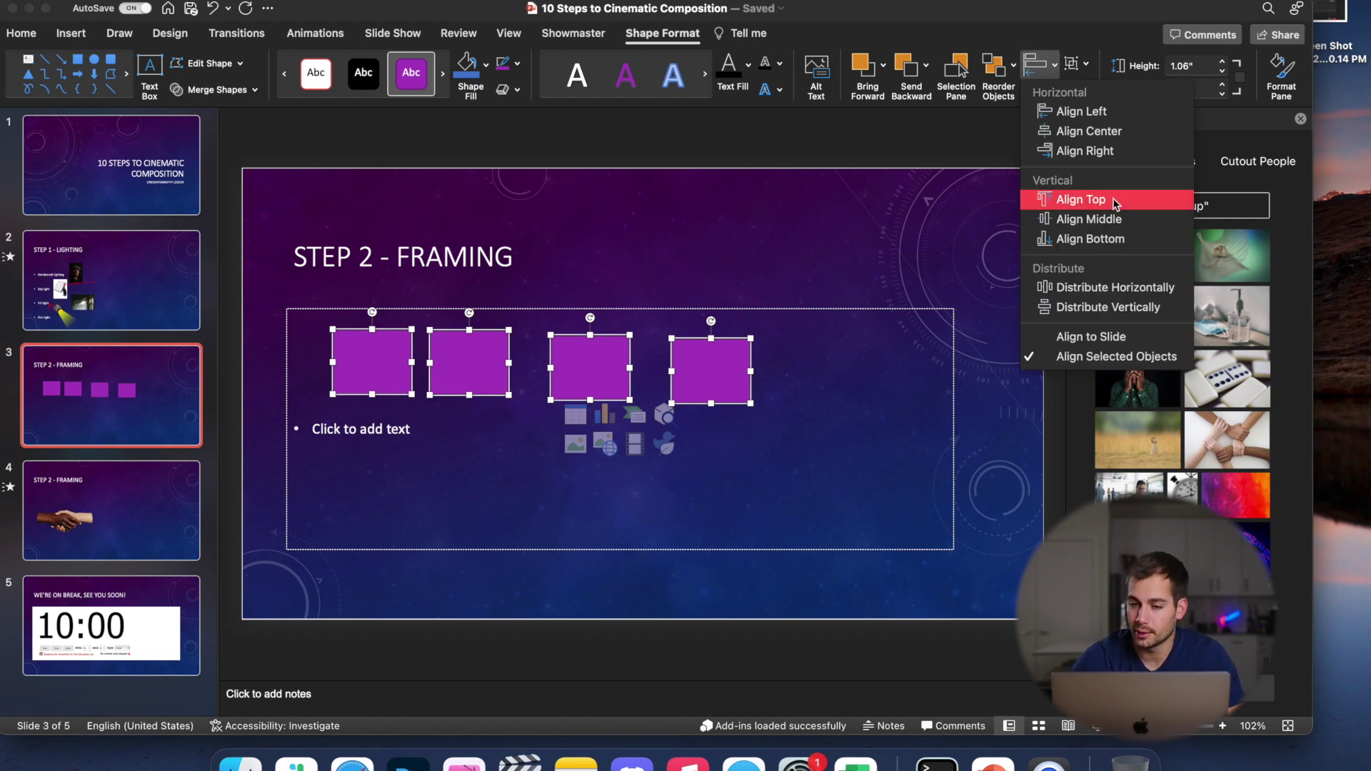
left_click(1080, 201)
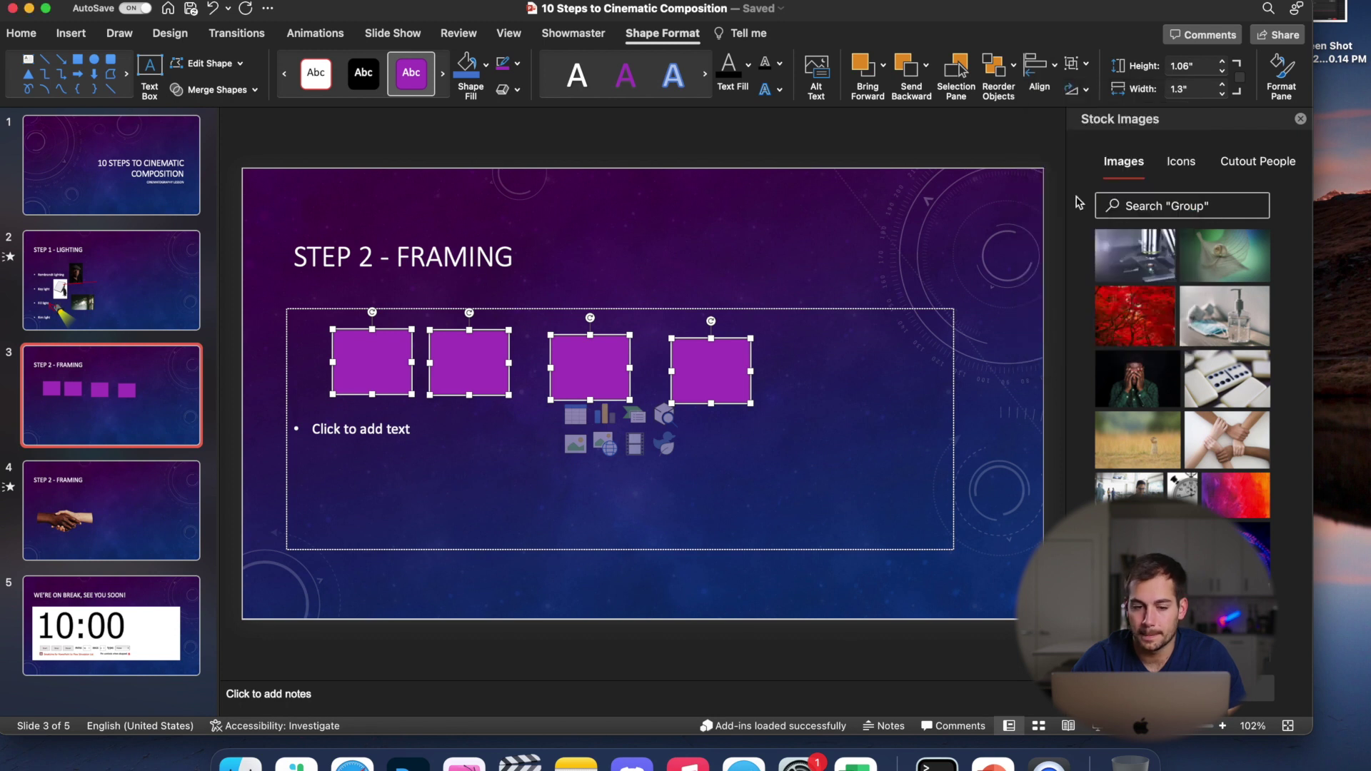
left_click(1056, 66)
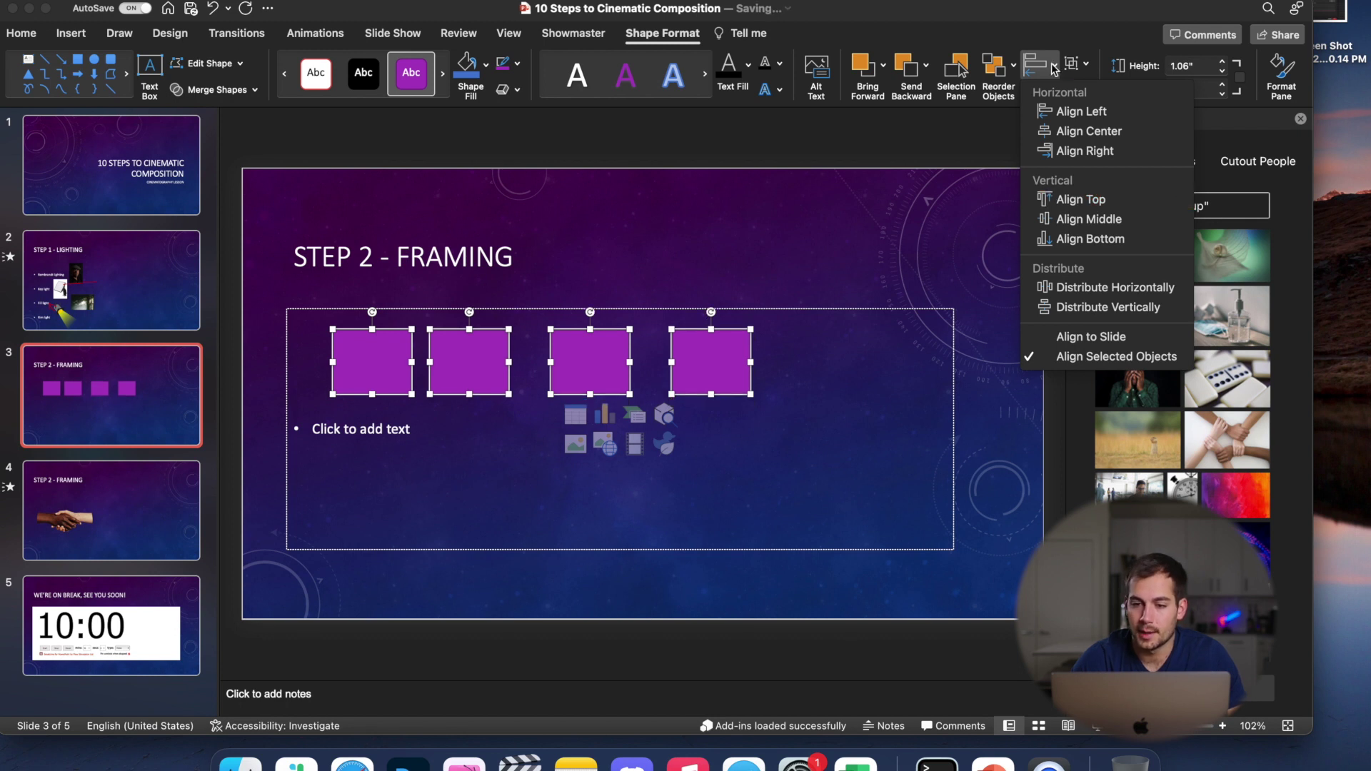
left_click(1117, 288)
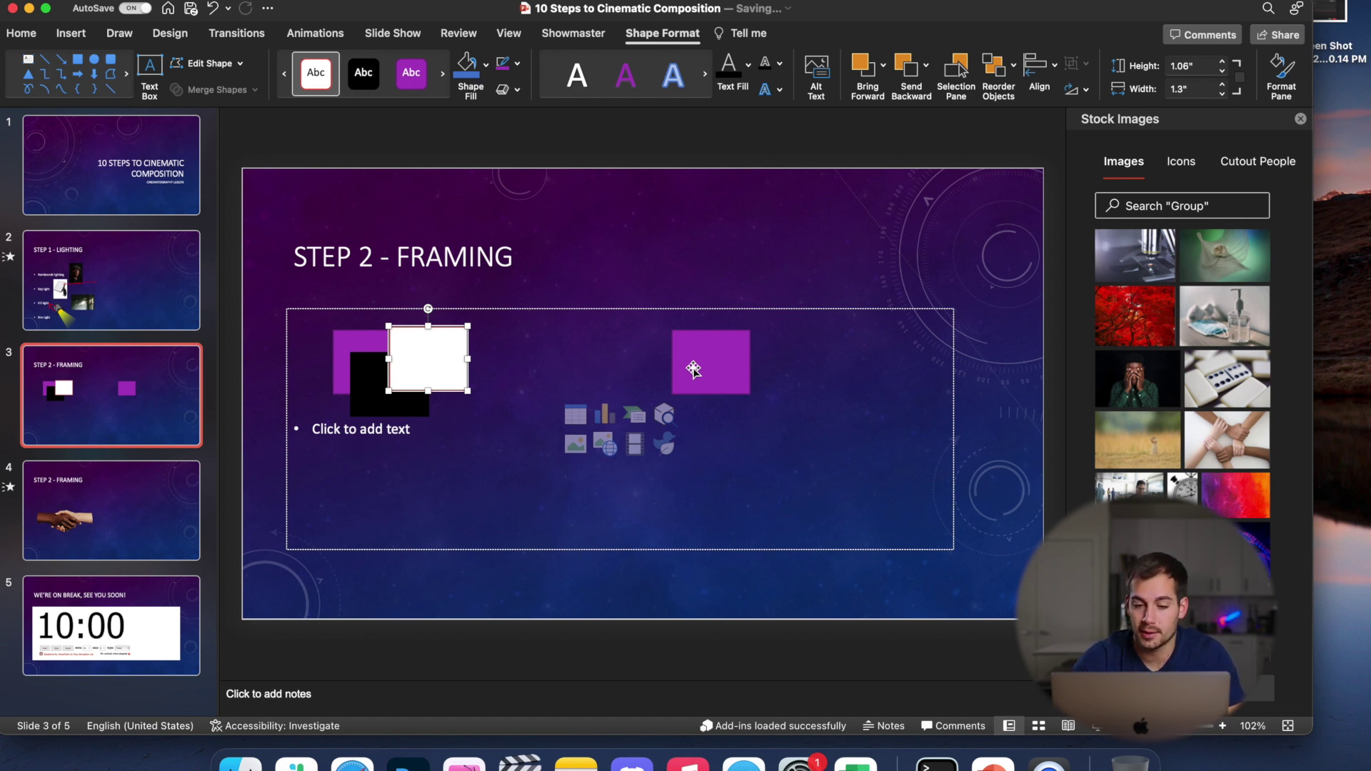
Return to the Home ribbon's text and paragraph formatting commands
left_click(425, 355)
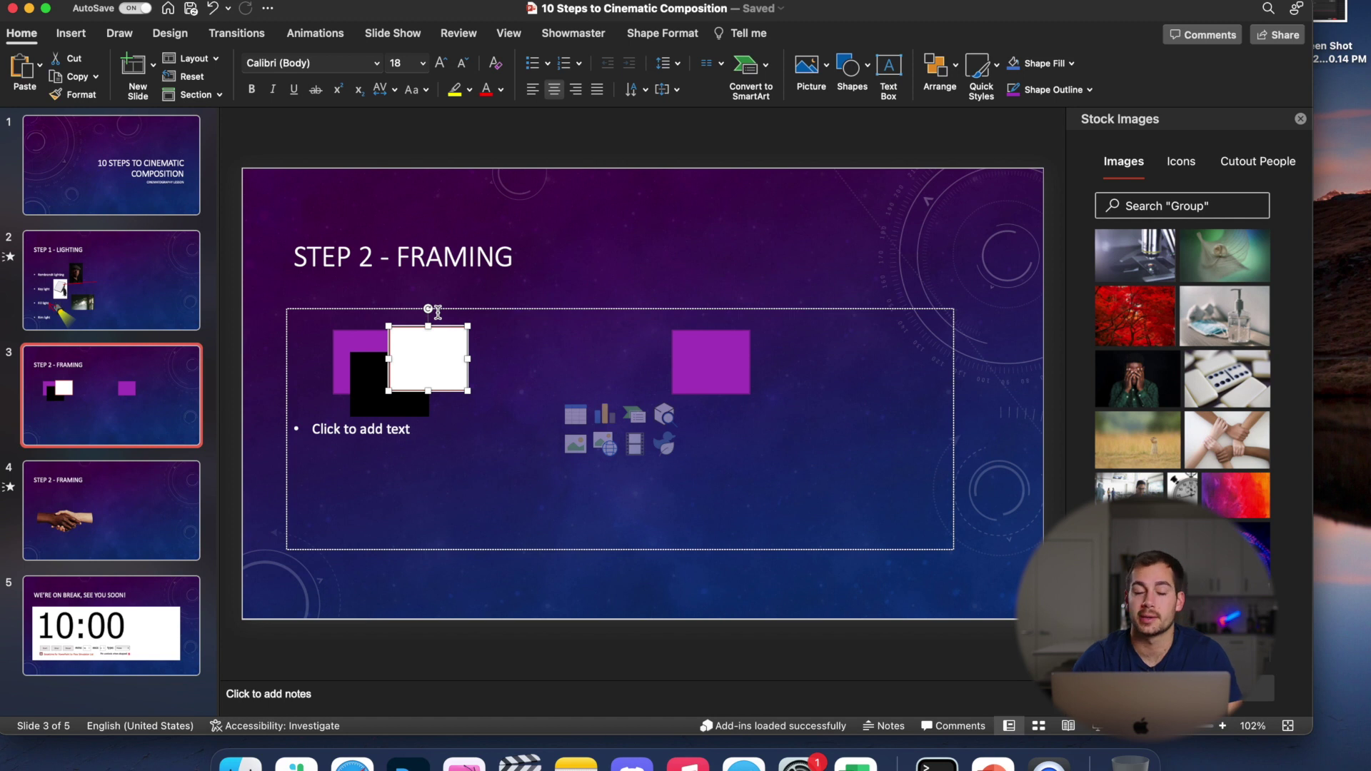
Using Reorder Objects, move the lone purple square back to layer 3 and the text placeholder forward to layer 4
right_click(414, 371)
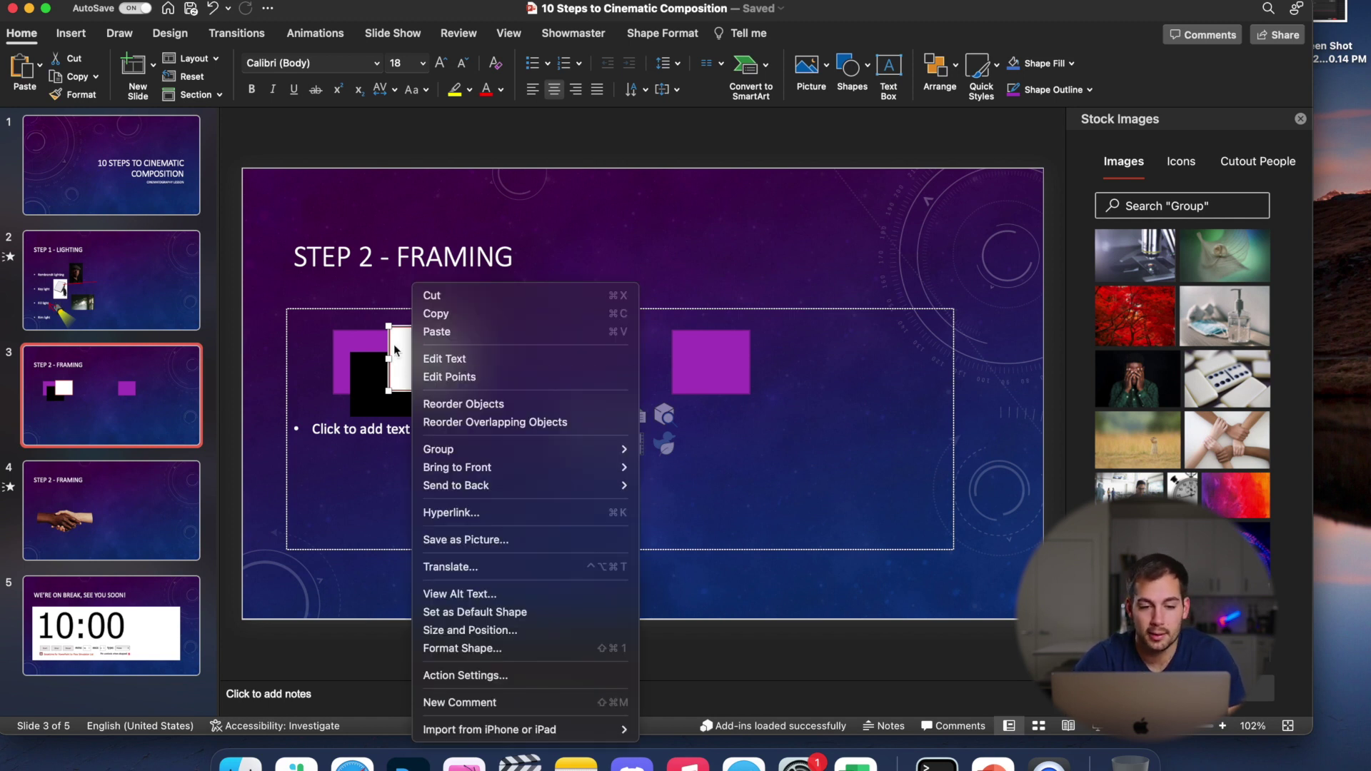
left_click(524, 410)
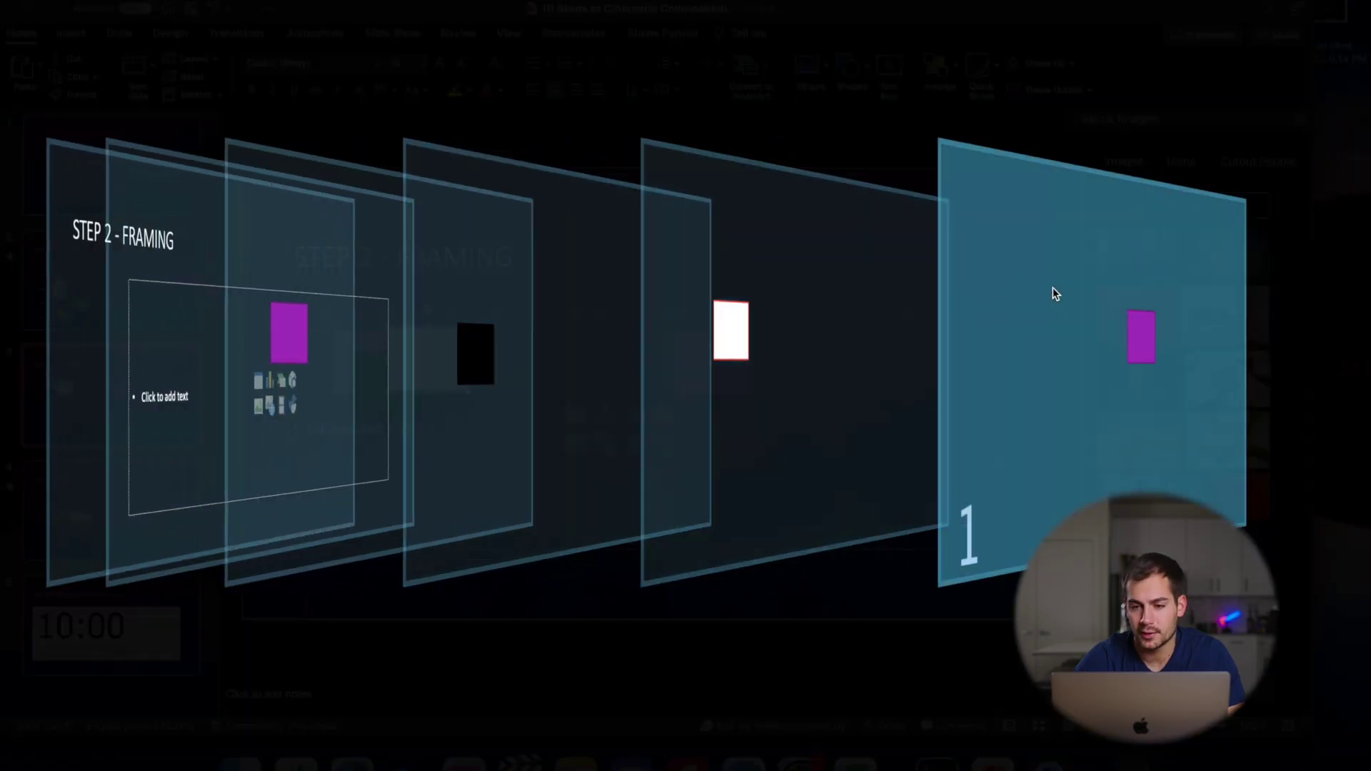
left_click_drag(1053, 293, 471, 344)
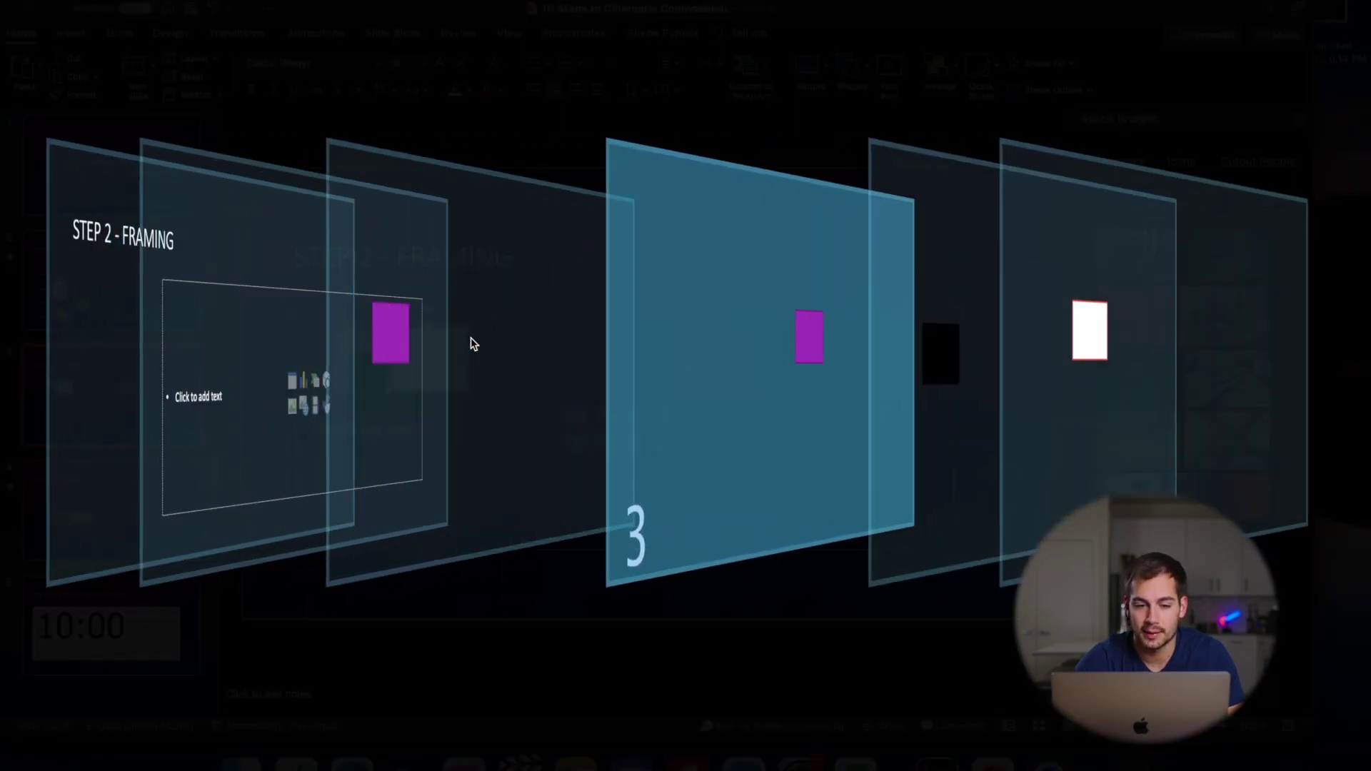
left_click_drag(219, 349, 664, 300)
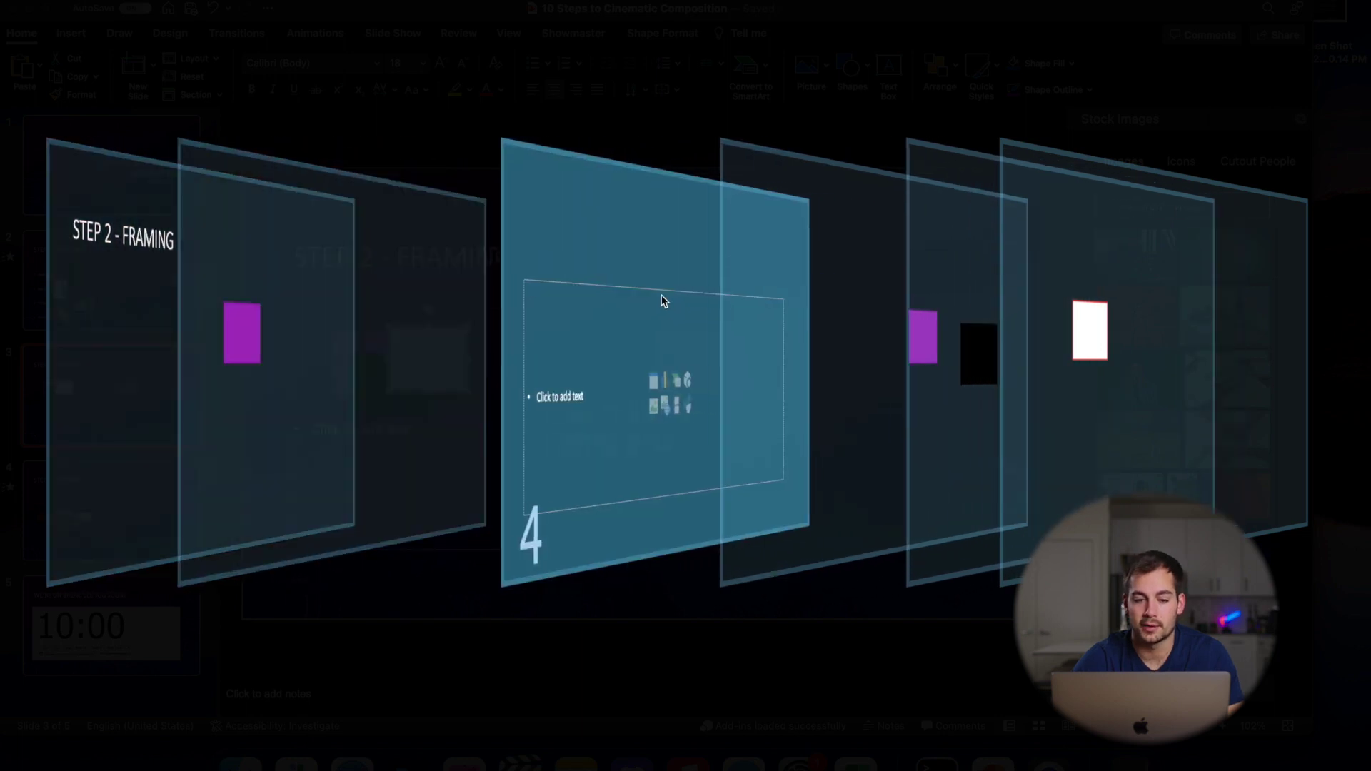
left_click(801, 314)
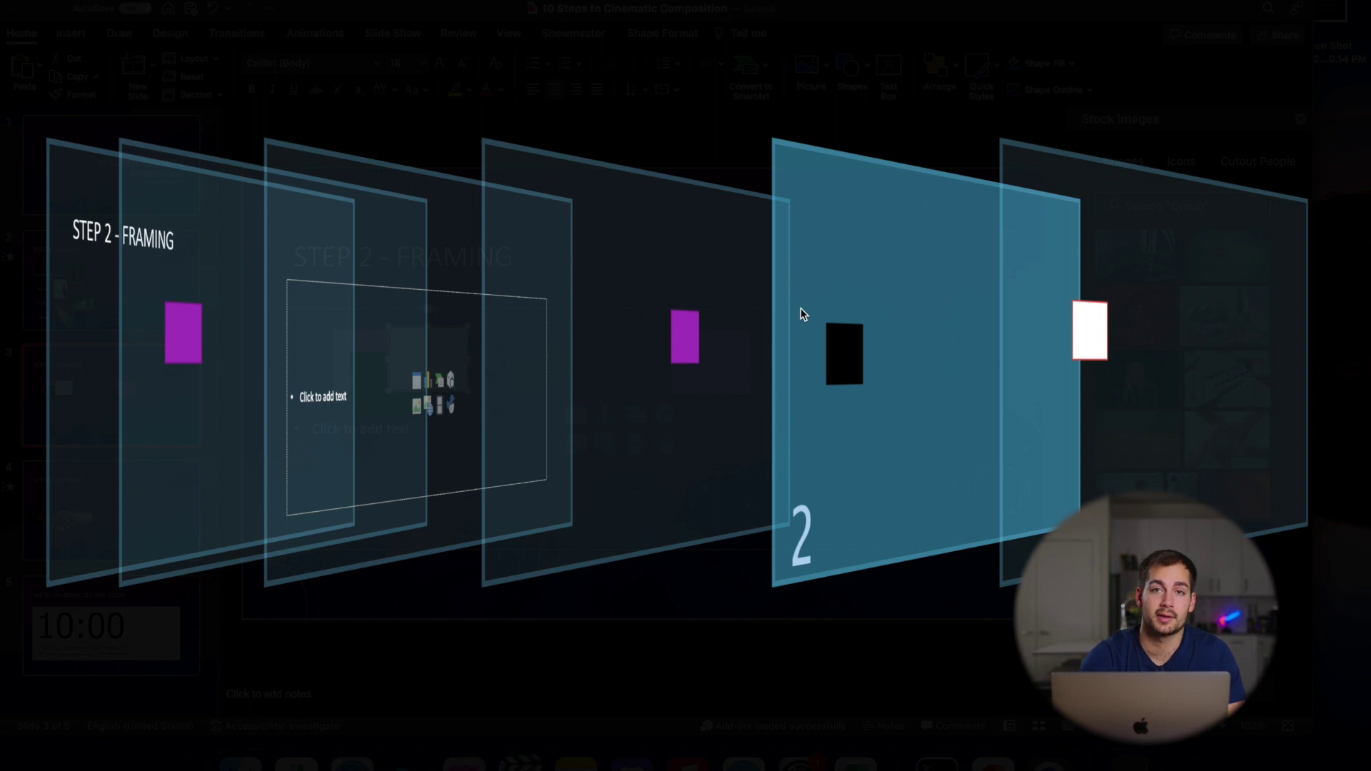
left_click(654, 401)
key("Return")
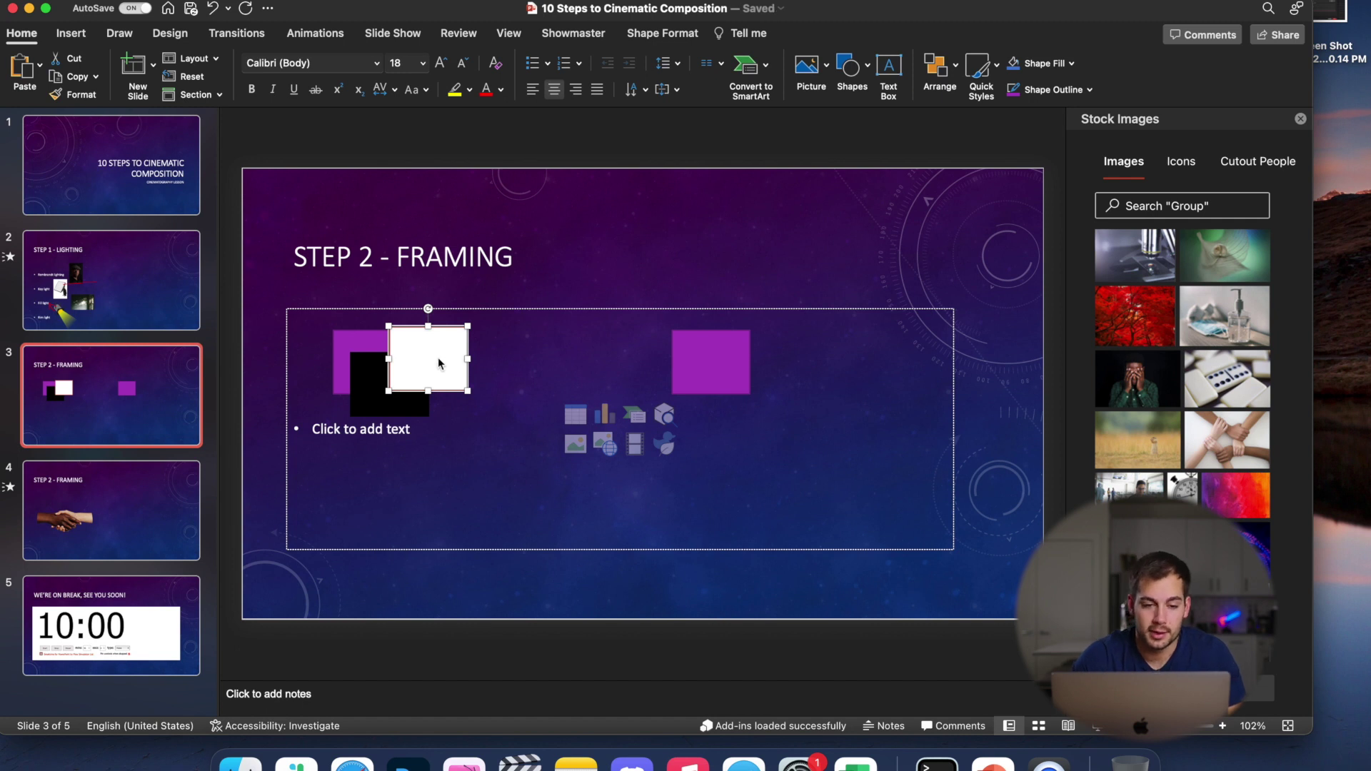
Bring up the white square's shortcut menu, then dismiss it without applying anything
right_click(438, 362)
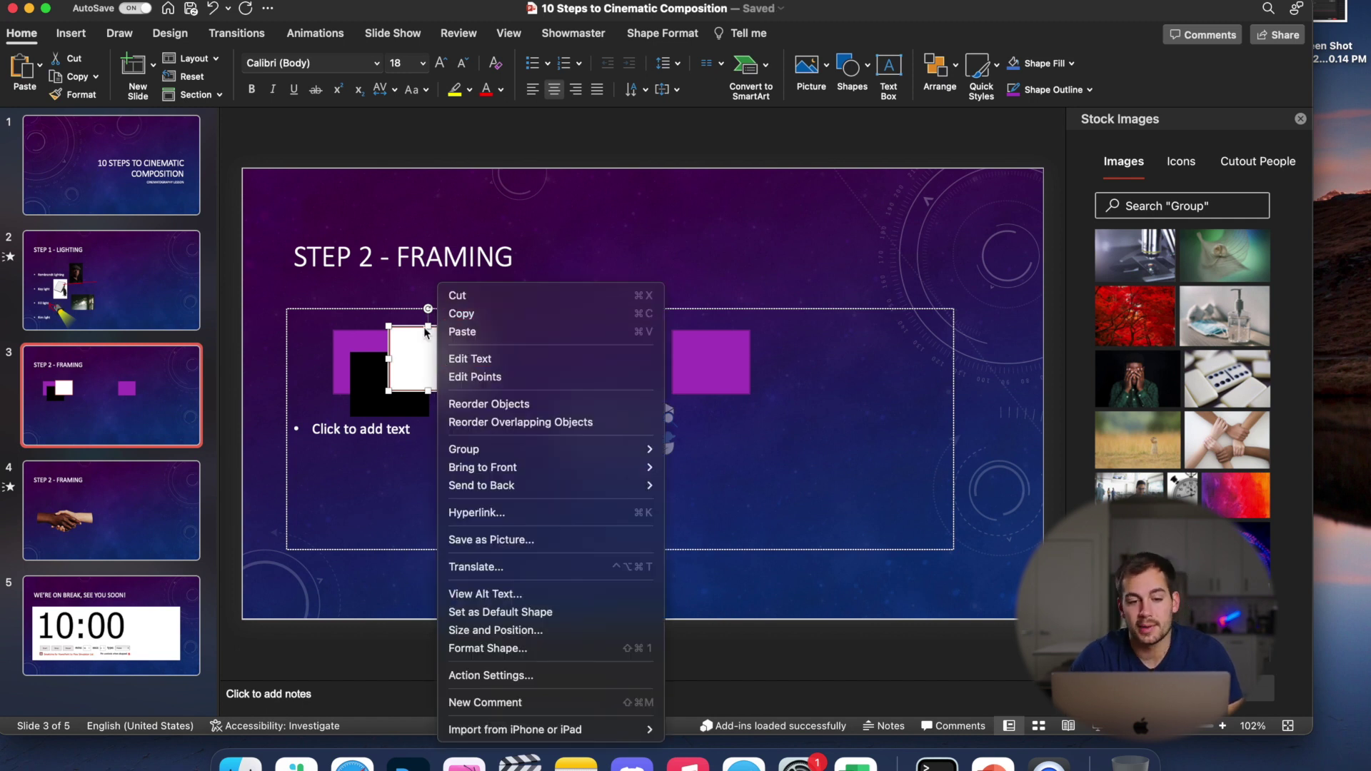
left_click(415, 348)
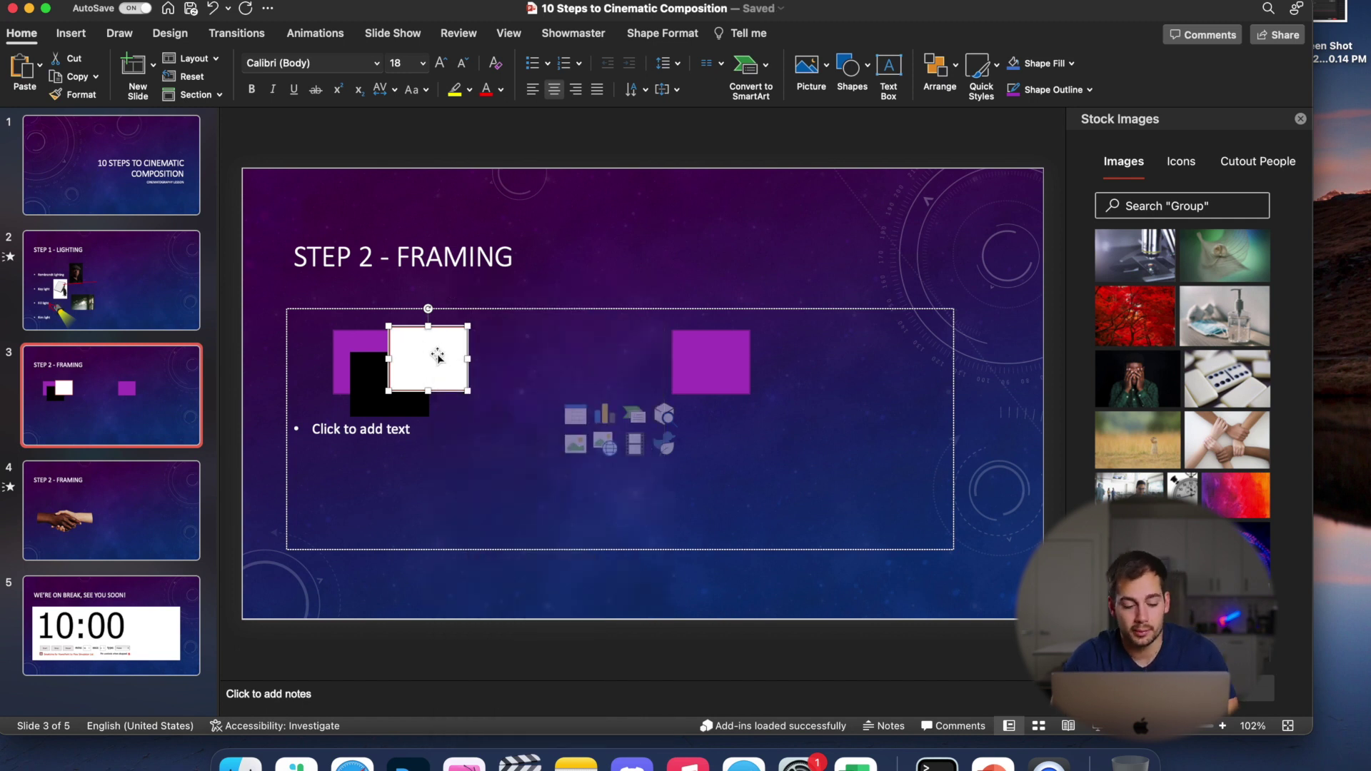